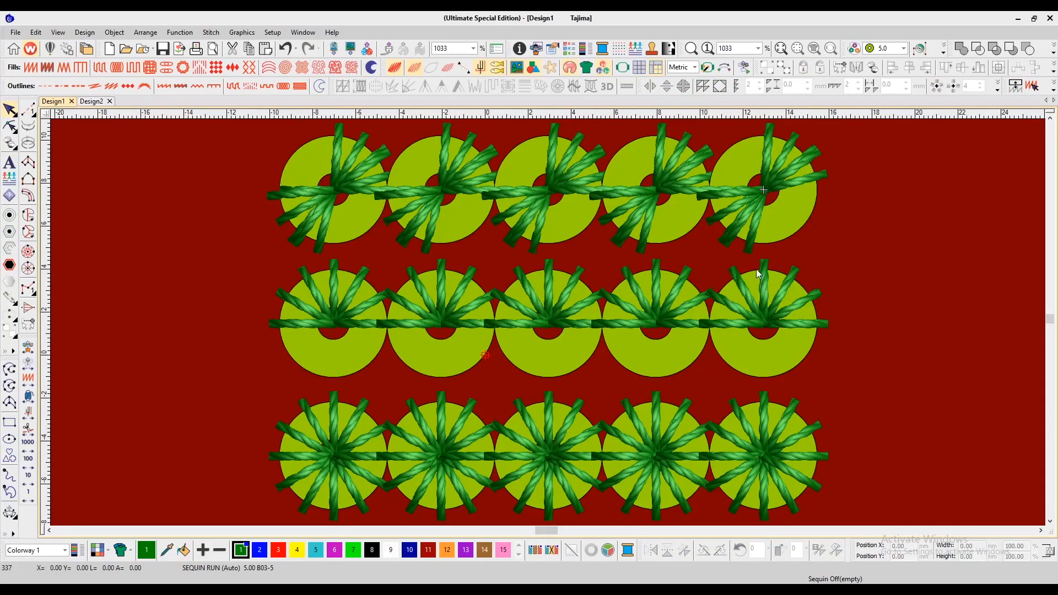
# Step: Open the top sequin run's properties and preview several A- and B-series fixing patterns on it
pyautogui.doubleClick(752, 204)
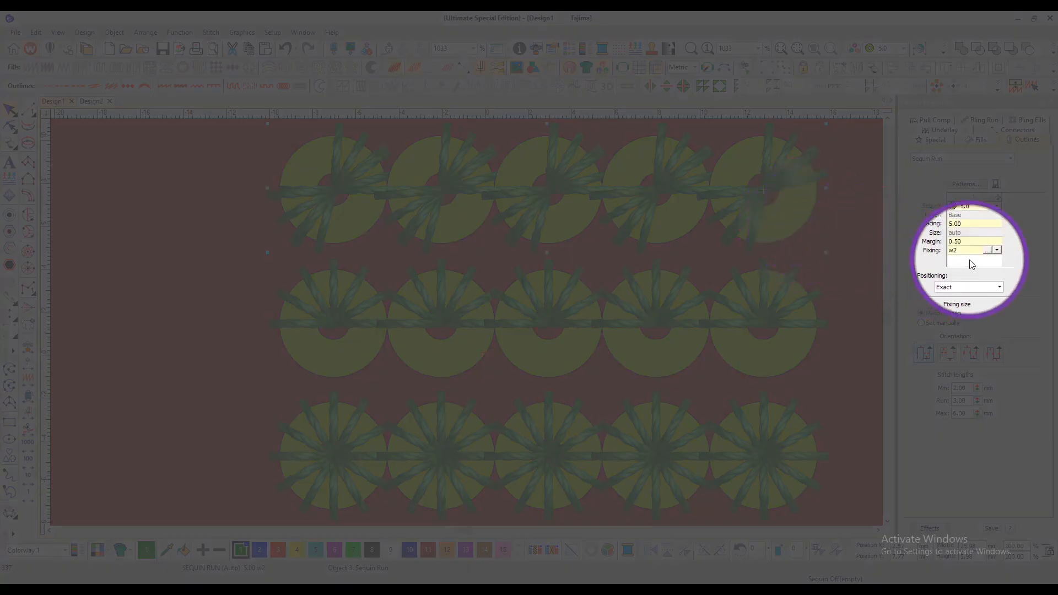
pyautogui.click(986, 251)
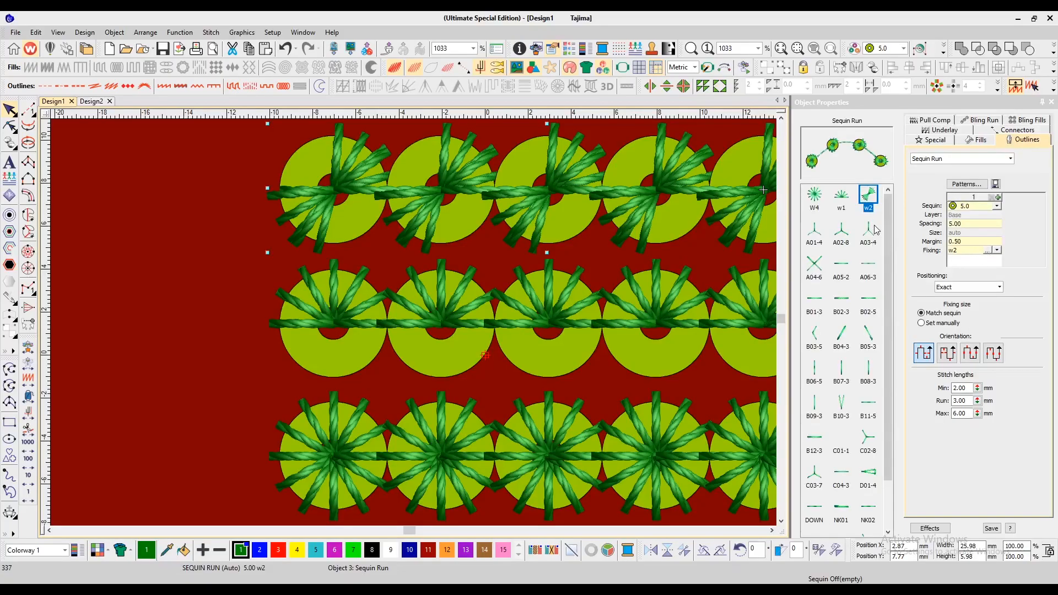
pyautogui.scroll(-1, 887, 253)
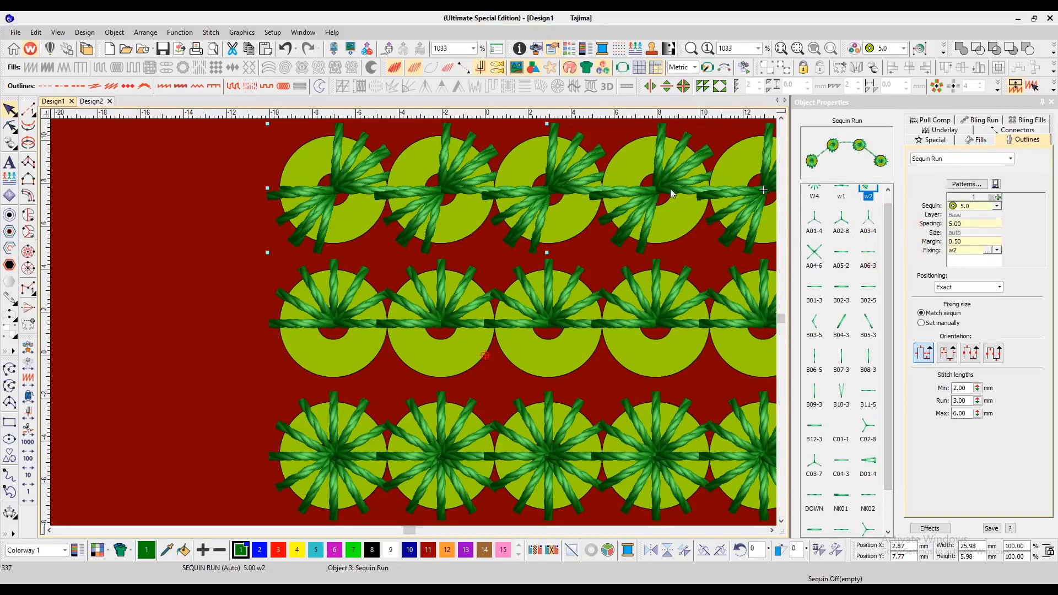
pyautogui.click(813, 253)
pyautogui.click(840, 253)
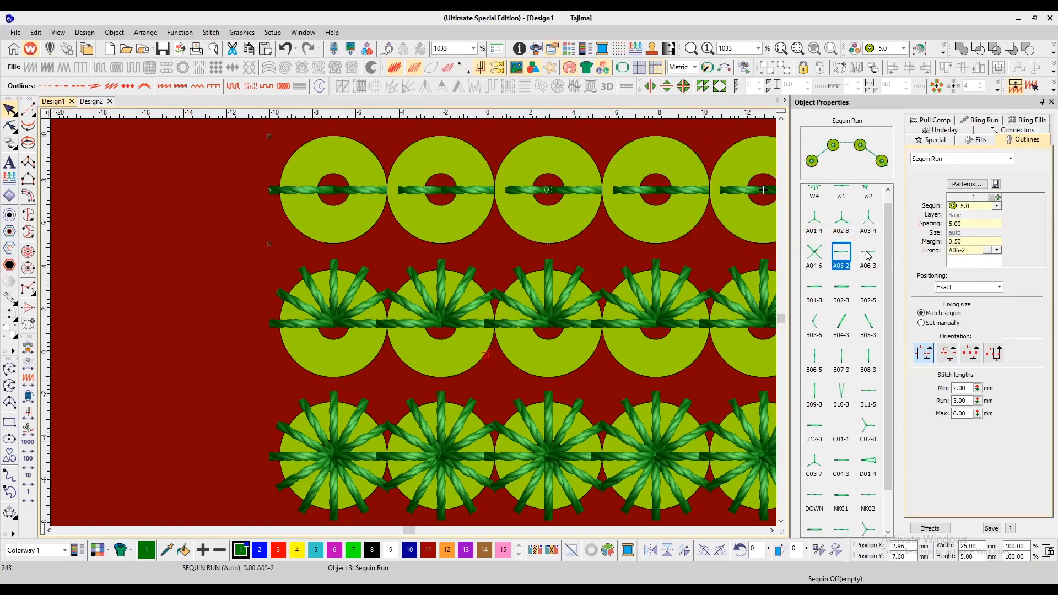
pyautogui.click(867, 252)
pyautogui.click(841, 287)
pyautogui.click(867, 287)
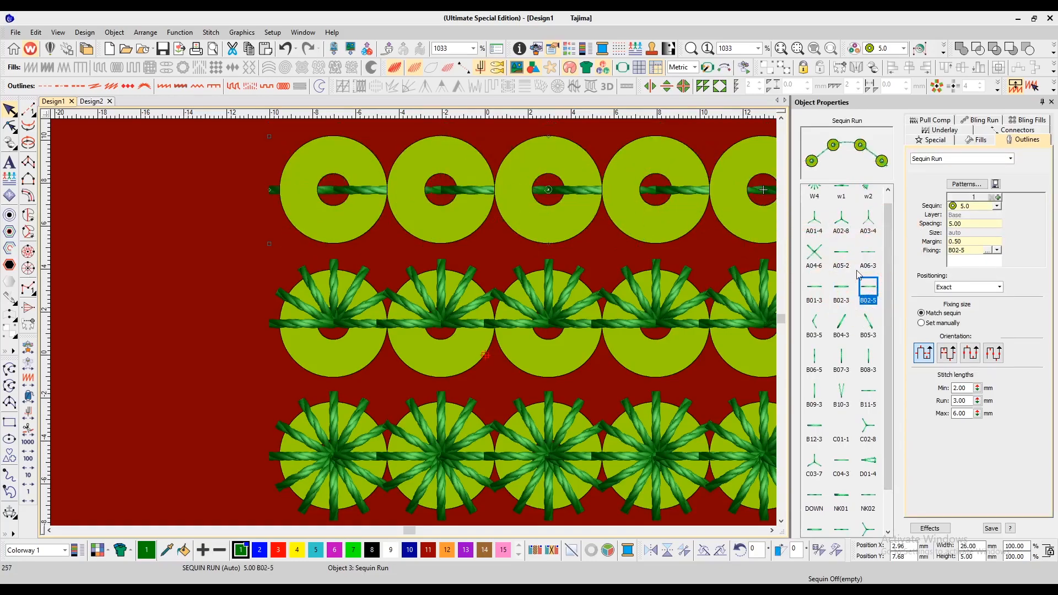
# Step: Preview the W4, w1 and w2 fixings on the top sequin run, leaving w2 applied
pyautogui.scroll(1, 858, 270)
pyautogui.click(816, 199)
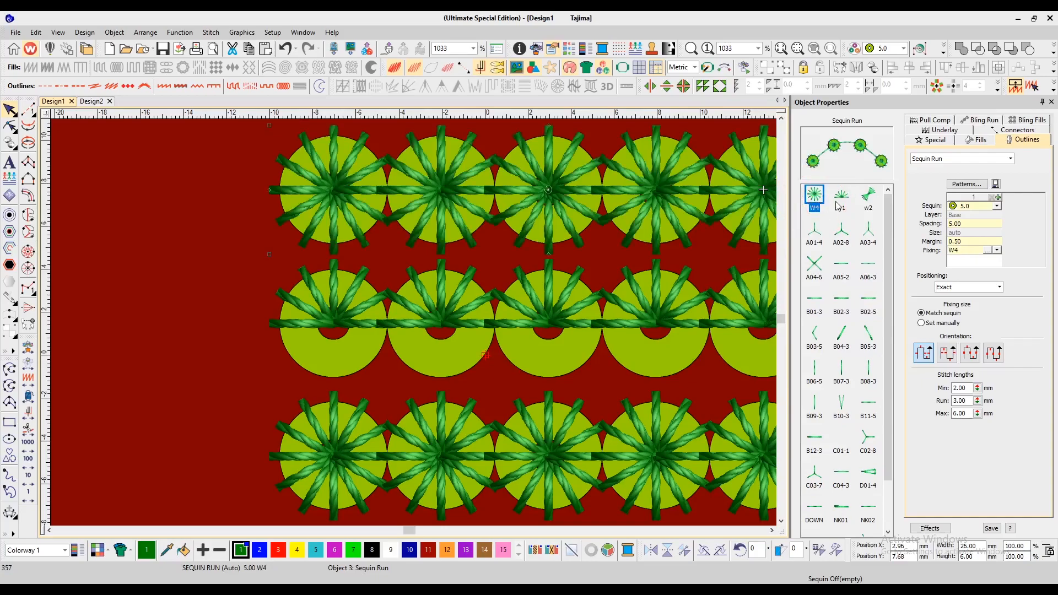
pyautogui.click(841, 199)
pyautogui.click(867, 195)
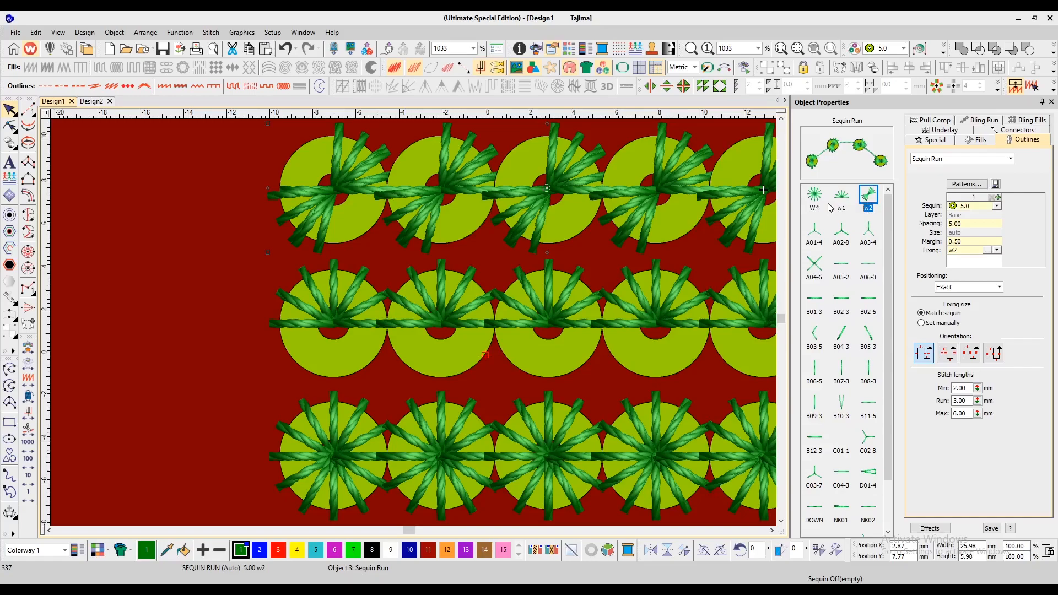
# Step: Select all three sequin run rows and apply the B03-5 fixing to them
pyautogui.hscroll(2, 680, 246)
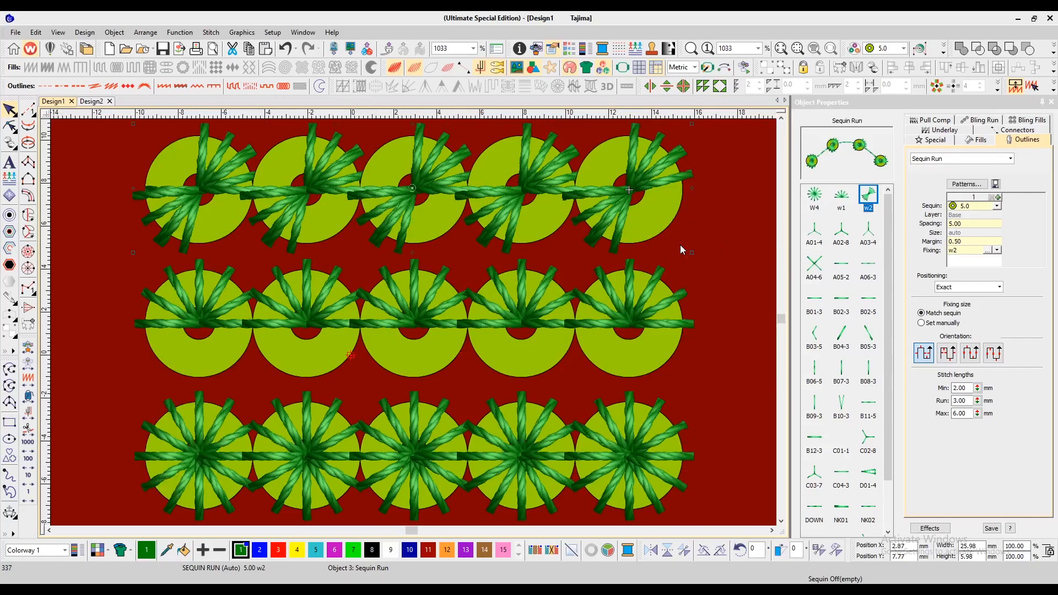
pyautogui.click(630, 197)
pyautogui.keyDown('ctrl'); pyautogui.click(621, 310); pyautogui.keyUp('ctrl')
pyautogui.keyDown('ctrl'); pyautogui.click(619, 456); pyautogui.keyUp('ctrl')
pyautogui.click(814, 231)
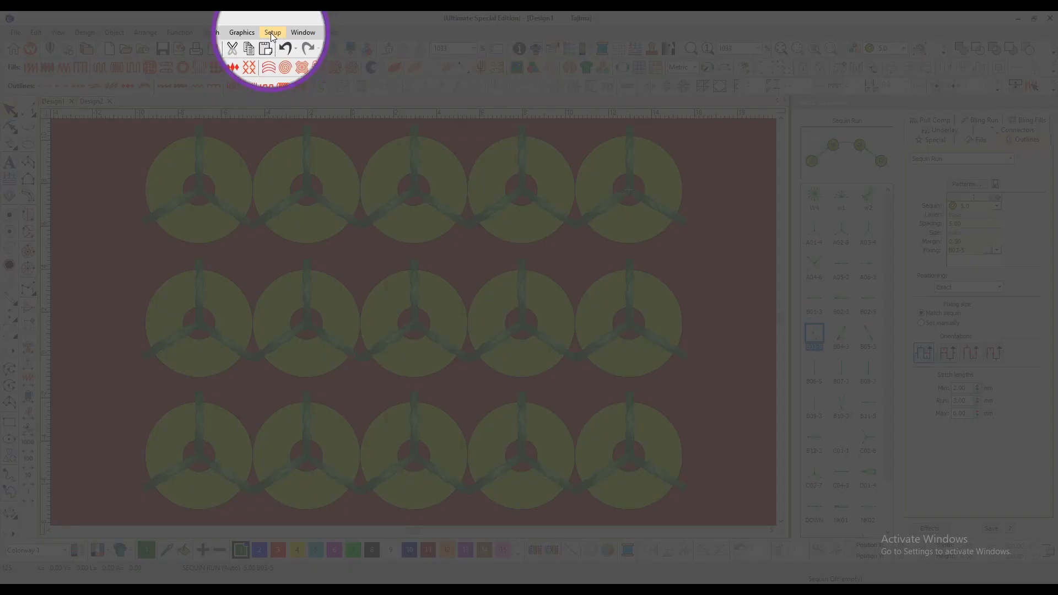
# Step: Open Manage Sequin Fixing and delete the W4 custom fixing
pyautogui.click(272, 32)
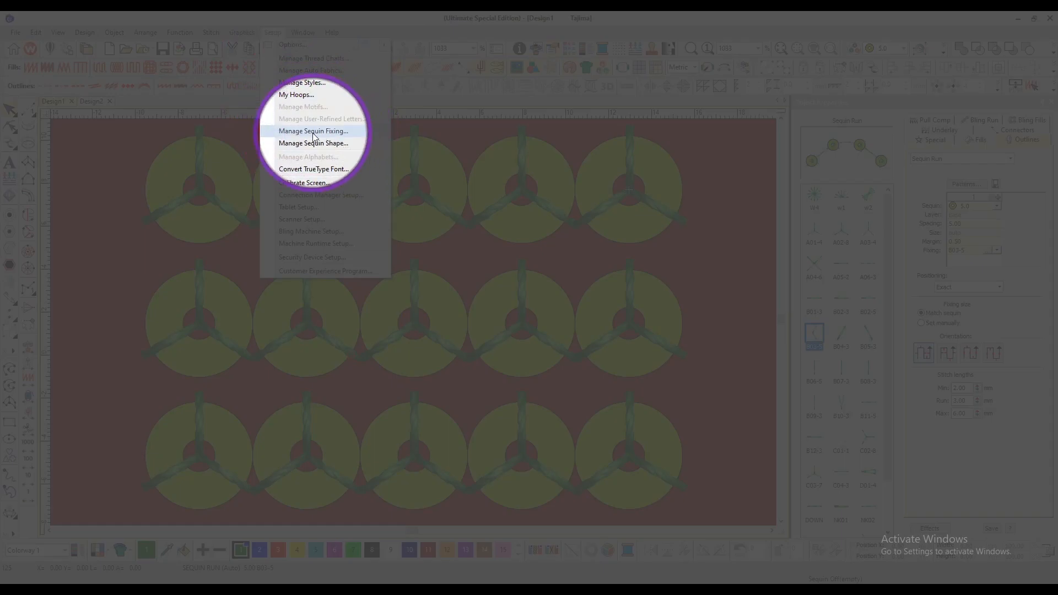
pyautogui.click(314, 131)
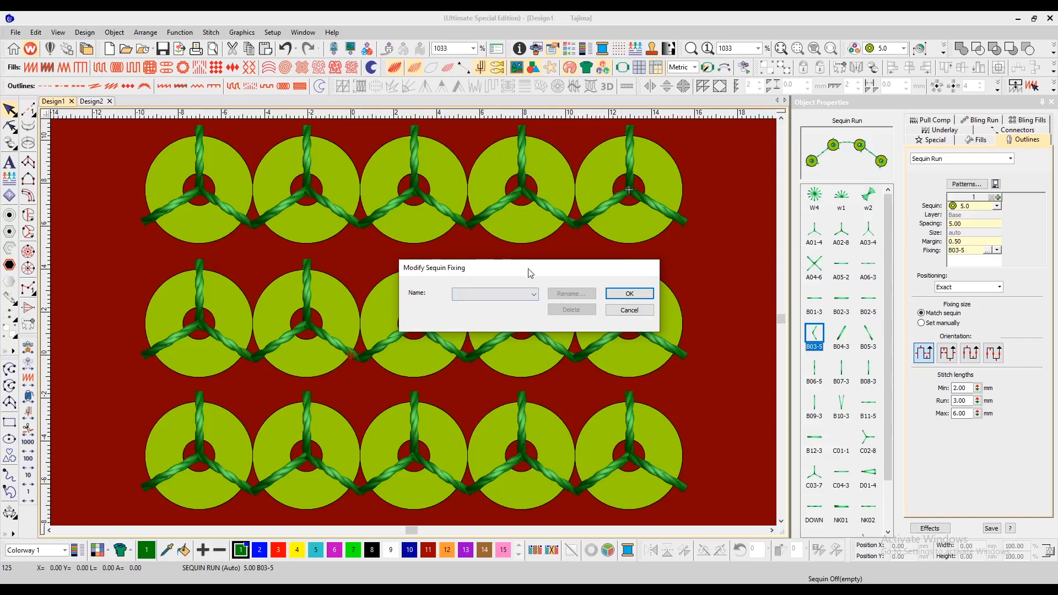
pyautogui.moveTo(530, 272); pyautogui.dragTo(588, 221)
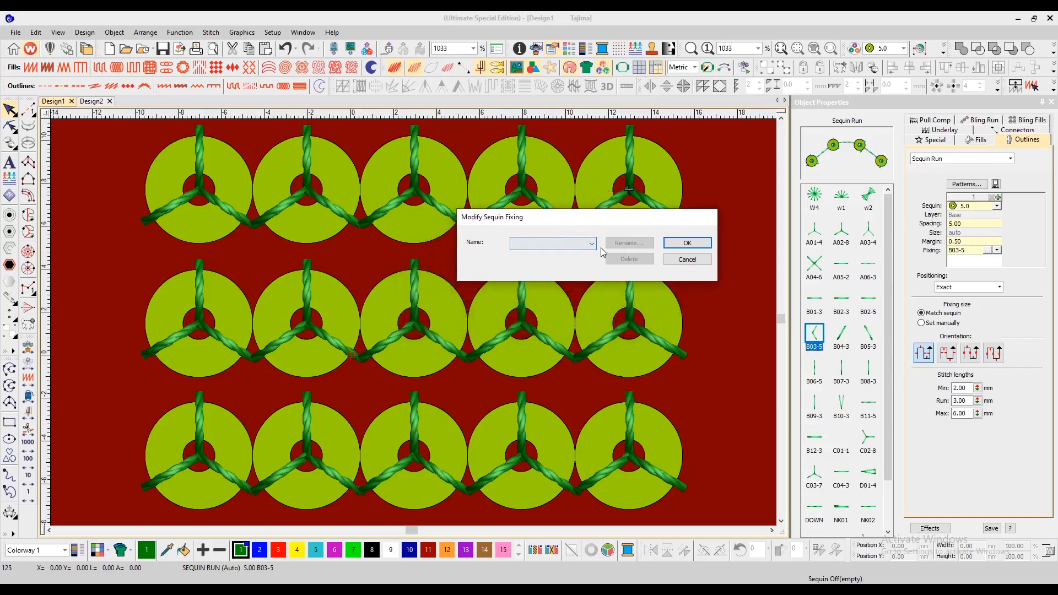
pyautogui.click(591, 243)
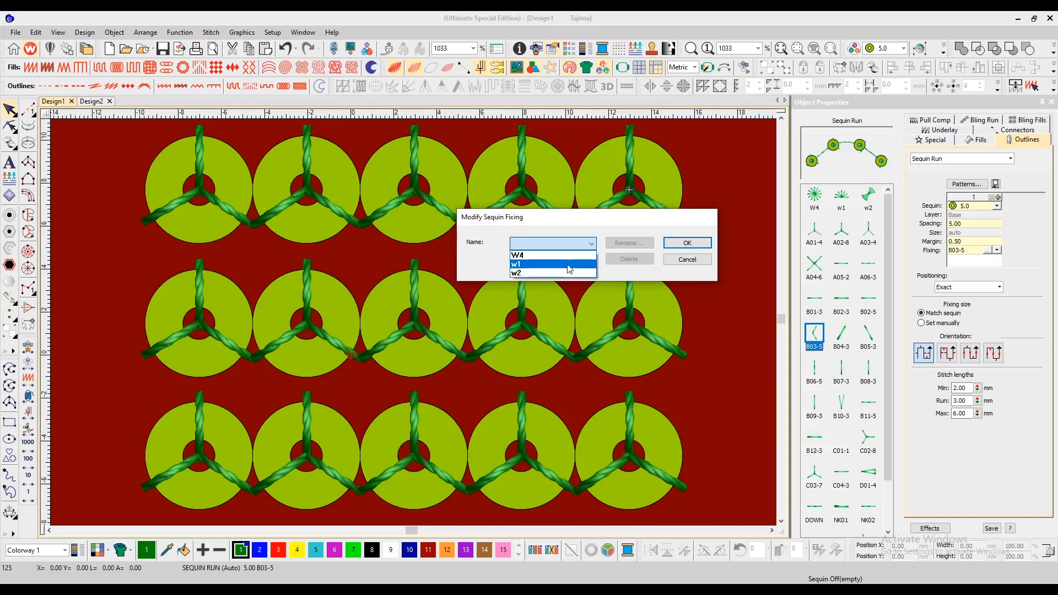
pyautogui.click(570, 255)
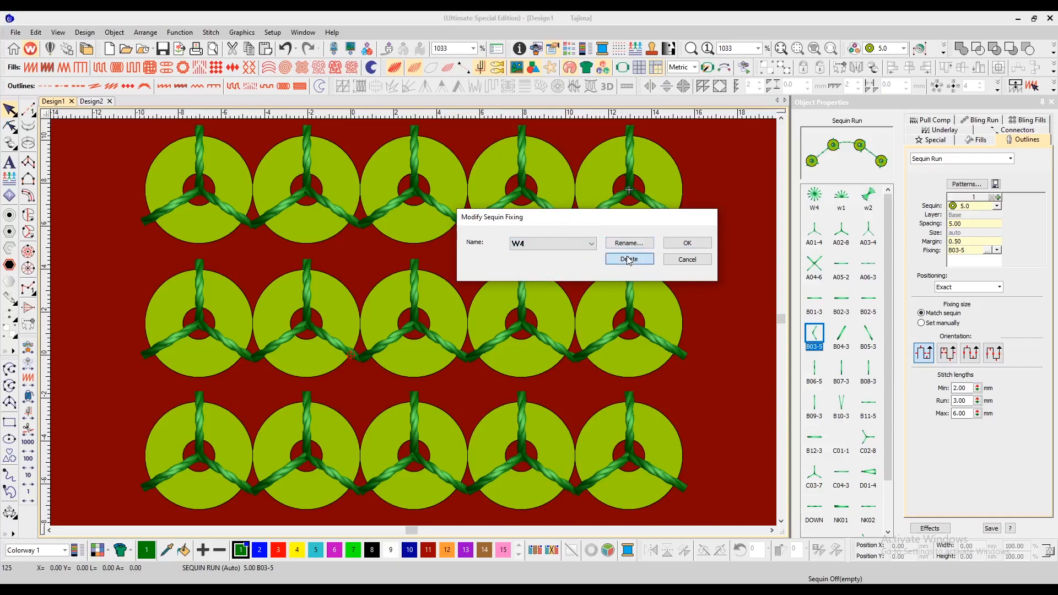
pyautogui.click(628, 259)
pyautogui.click(592, 275)
# Step: Delete the w1 and w2 custom fixings and close the sequin fixing manager
pyautogui.click(564, 252)
pyautogui.click(554, 262)
pyautogui.click(629, 259)
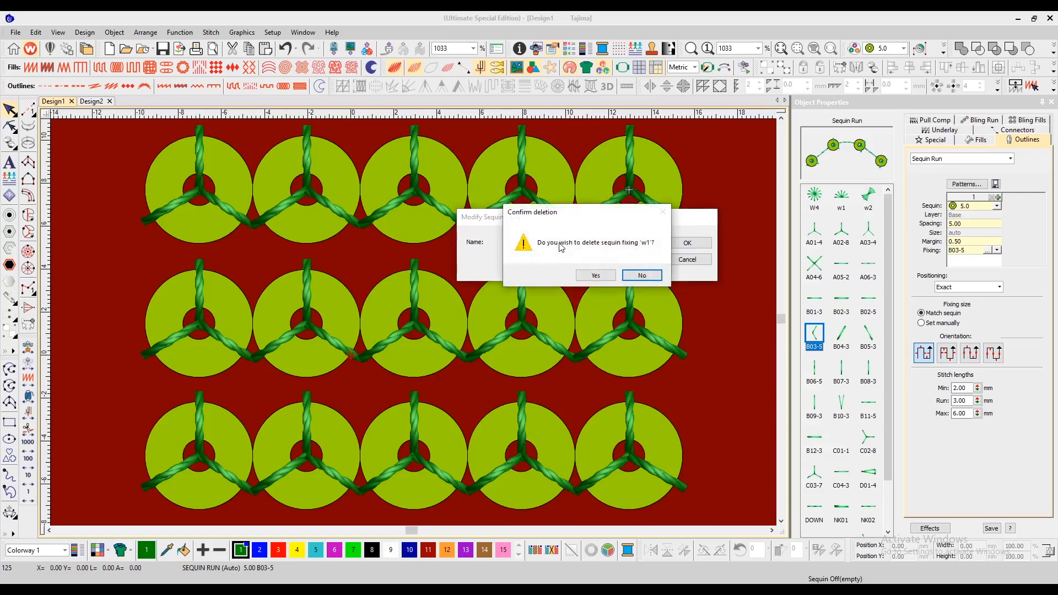
pyautogui.click(596, 275)
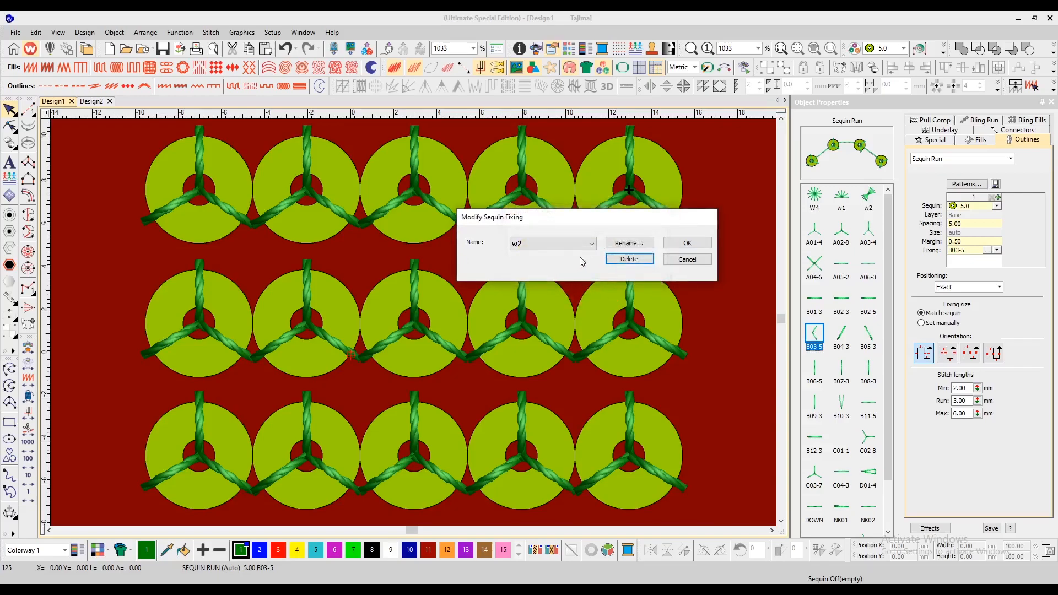
pyautogui.click(629, 259)
pyautogui.click(606, 276)
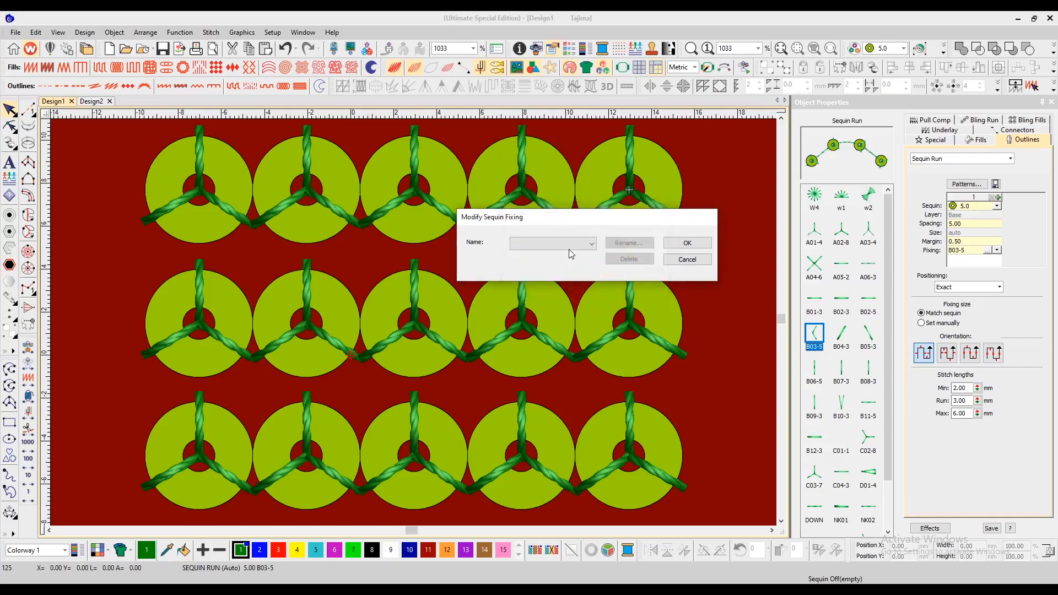
pyautogui.click(591, 247)
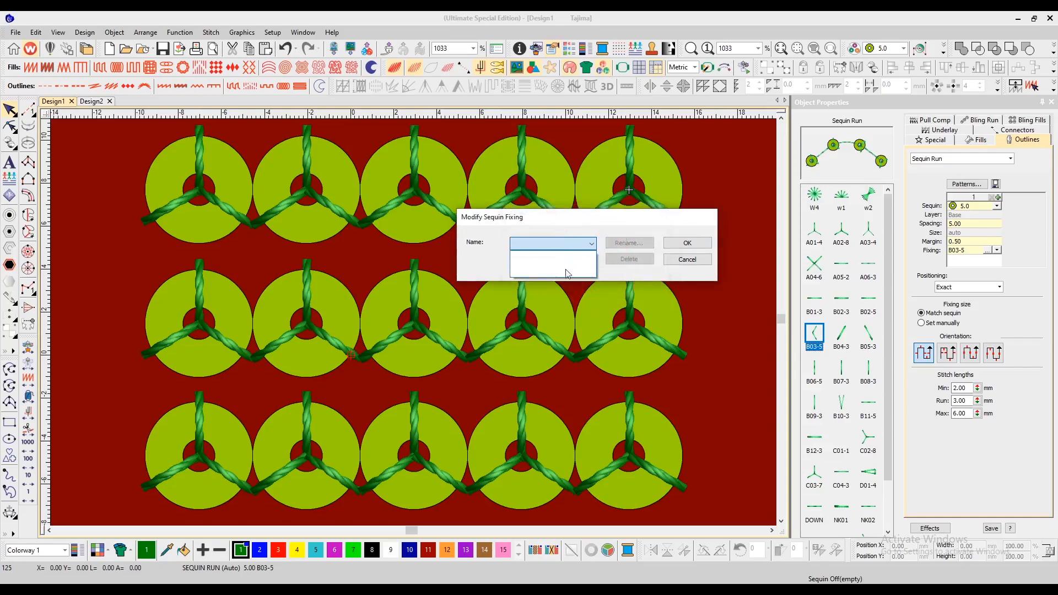
pyautogui.click(678, 243)
pyautogui.click(680, 246)
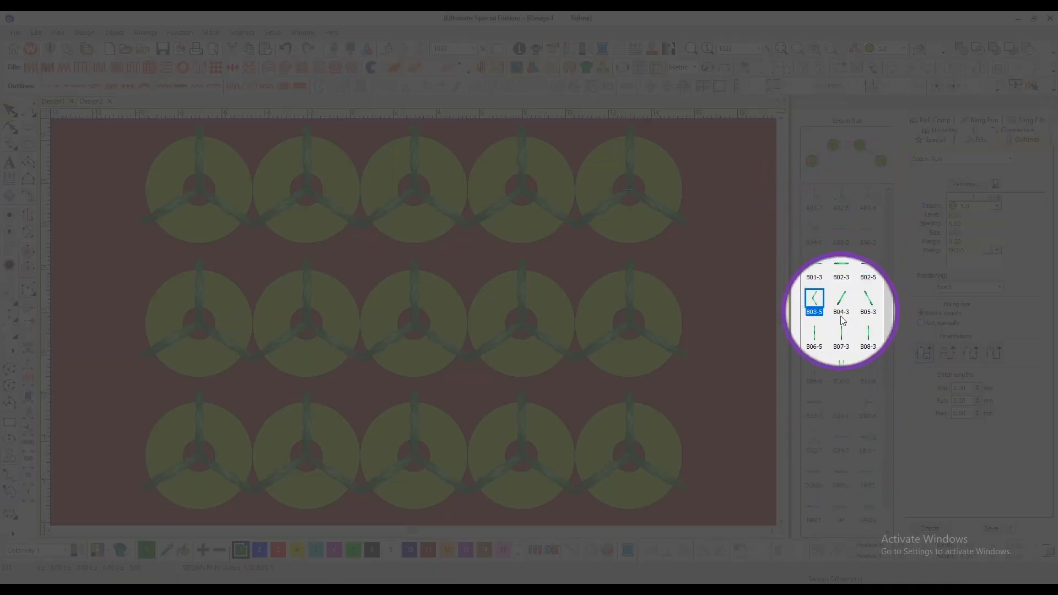
# Step: Open the Create Sequin Fixing dialog and clear the default pattern name
pyautogui.hotkey('shift', 'z')
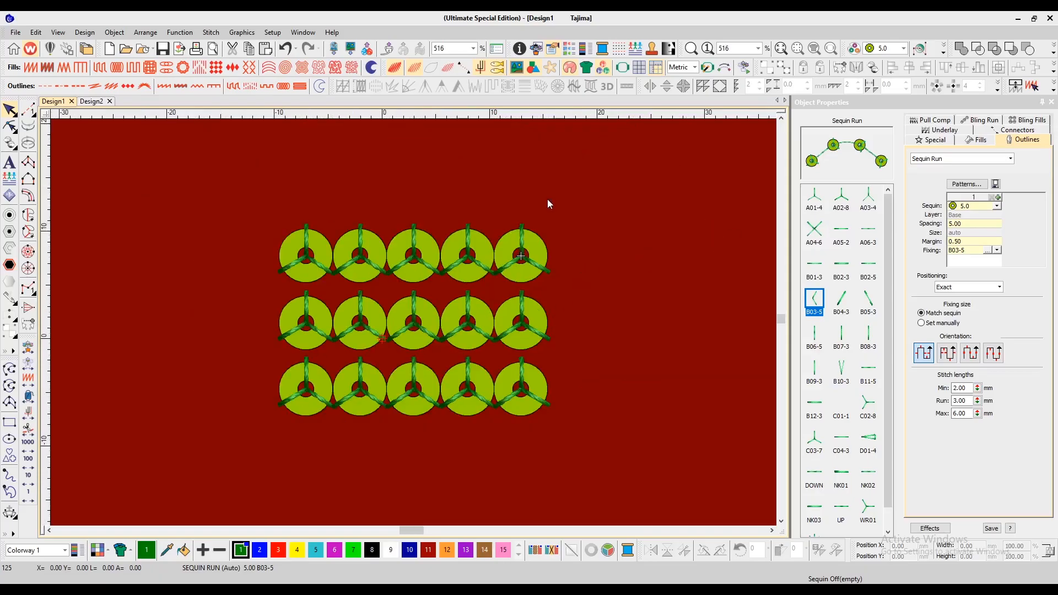
pyautogui.press('z')
pyautogui.press('z')
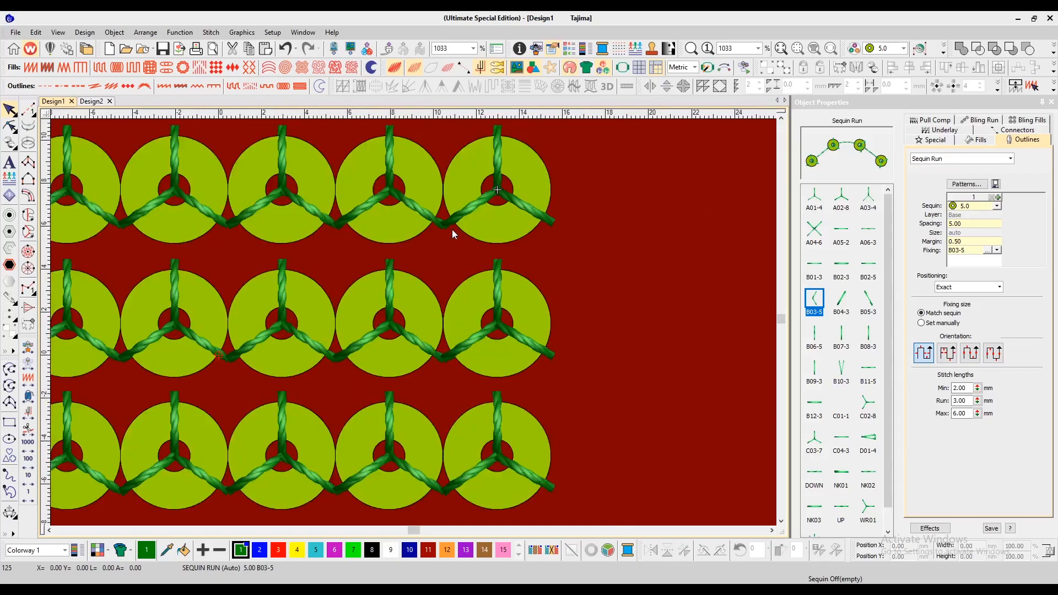
pyautogui.hotkey('shift', 'z')
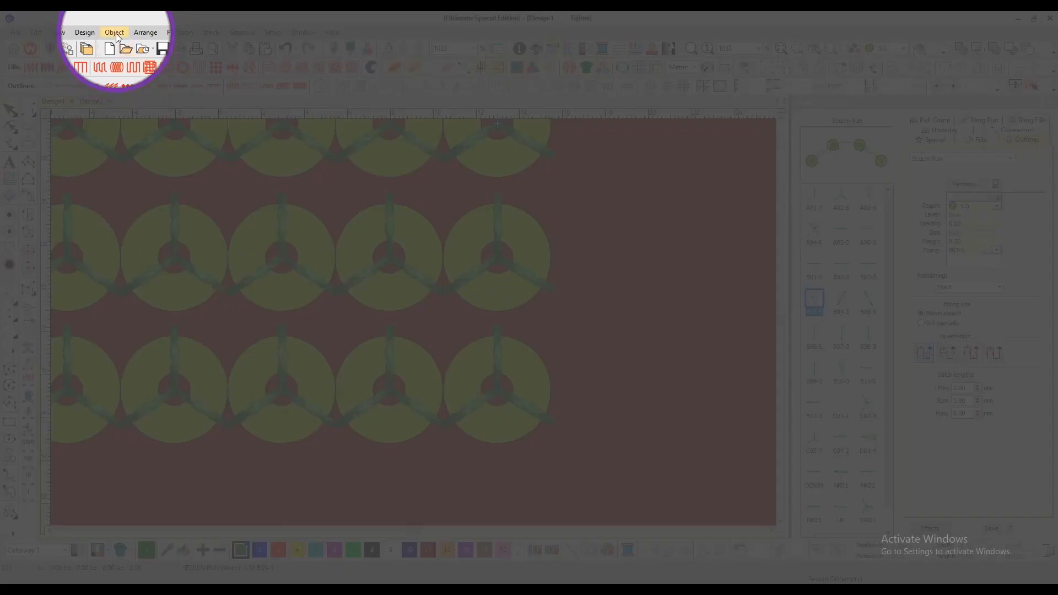
pyautogui.click(114, 33)
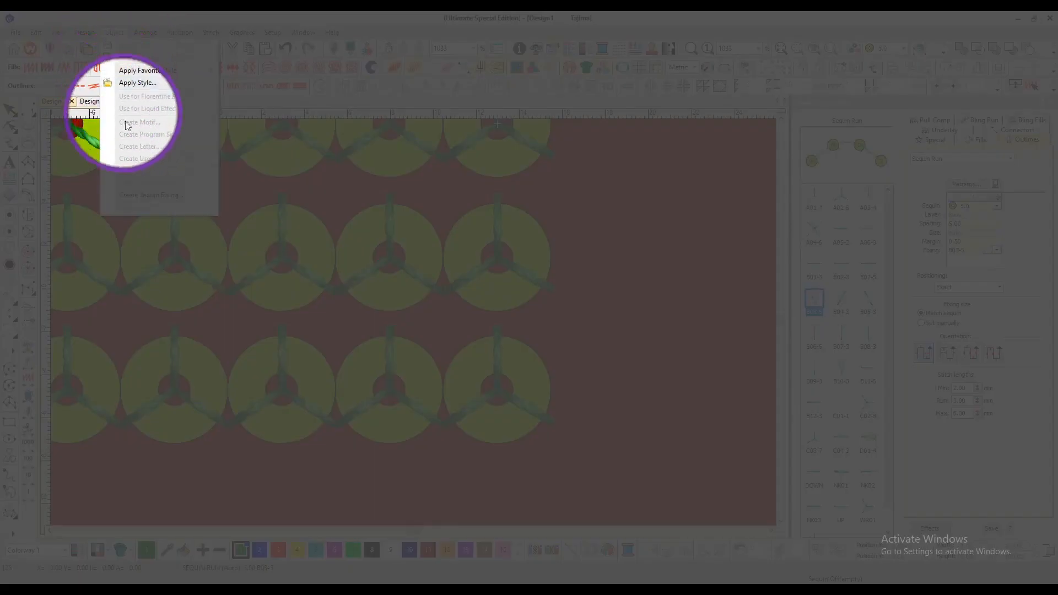
pyautogui.click(133, 196)
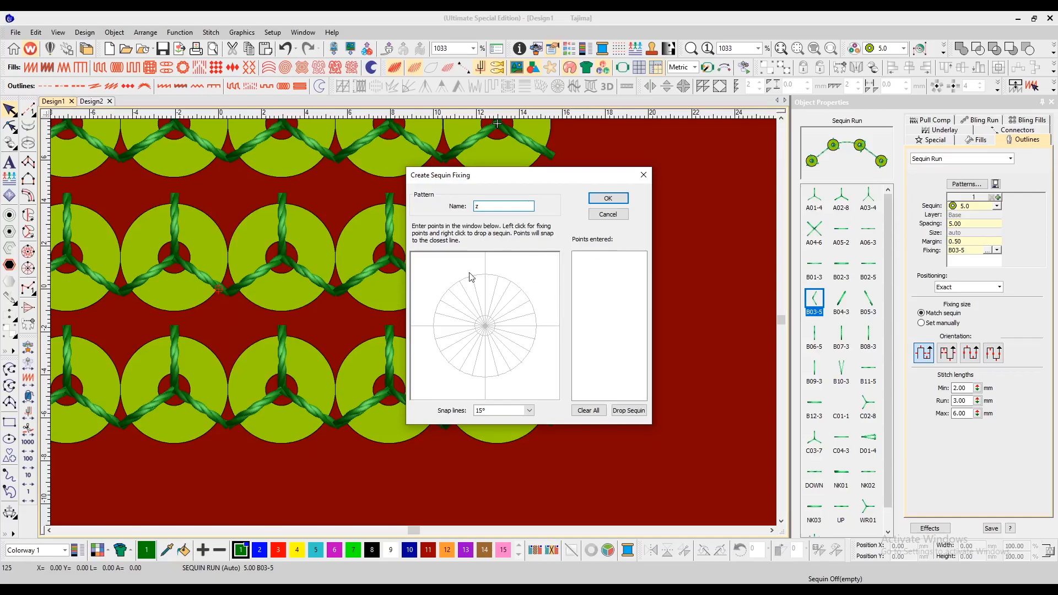
pyautogui.doubleClick(475, 206)
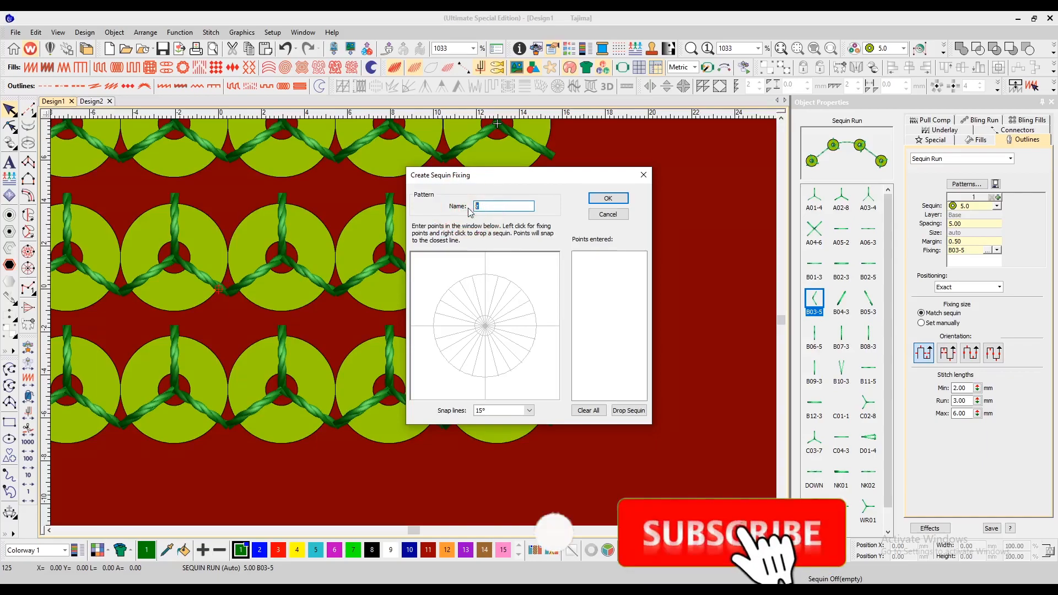
pyautogui.press('BackSpace')
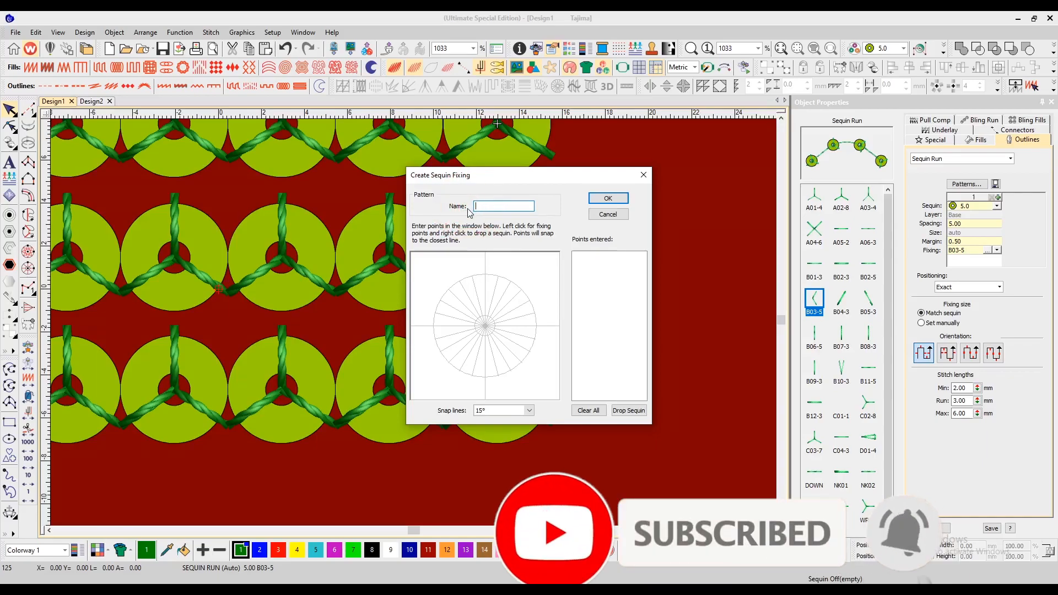
# Step: Enter fixing stitches from the centre out to the 0°, 30°, 60° and 90° snap lines and back
pyautogui.click(486, 325)
pyautogui.click(537, 327)
pyautogui.click(537, 326)
pyautogui.click(529, 302)
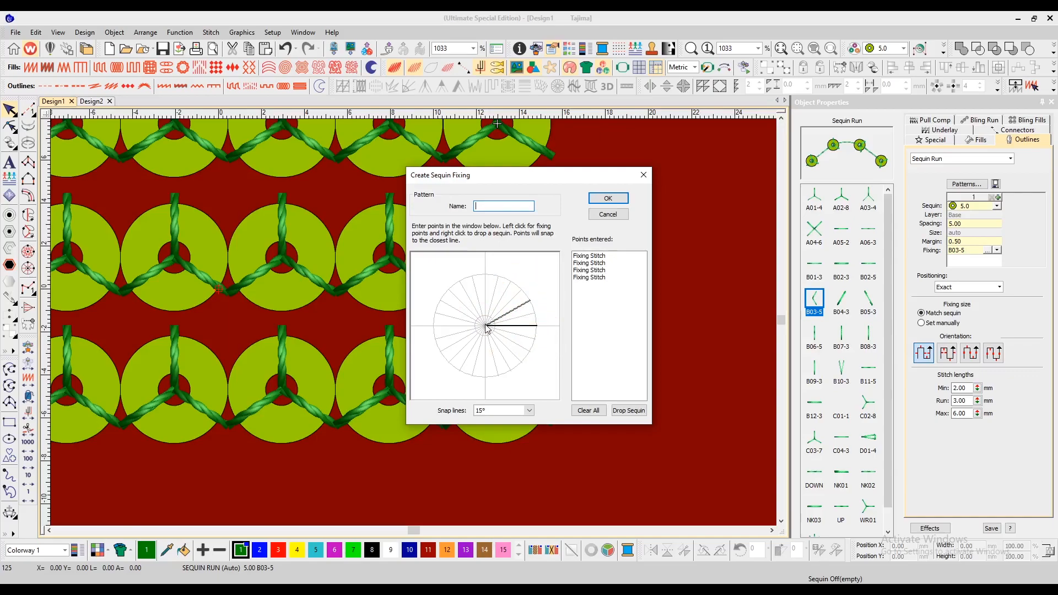
pyautogui.click(485, 326)
pyautogui.click(509, 285)
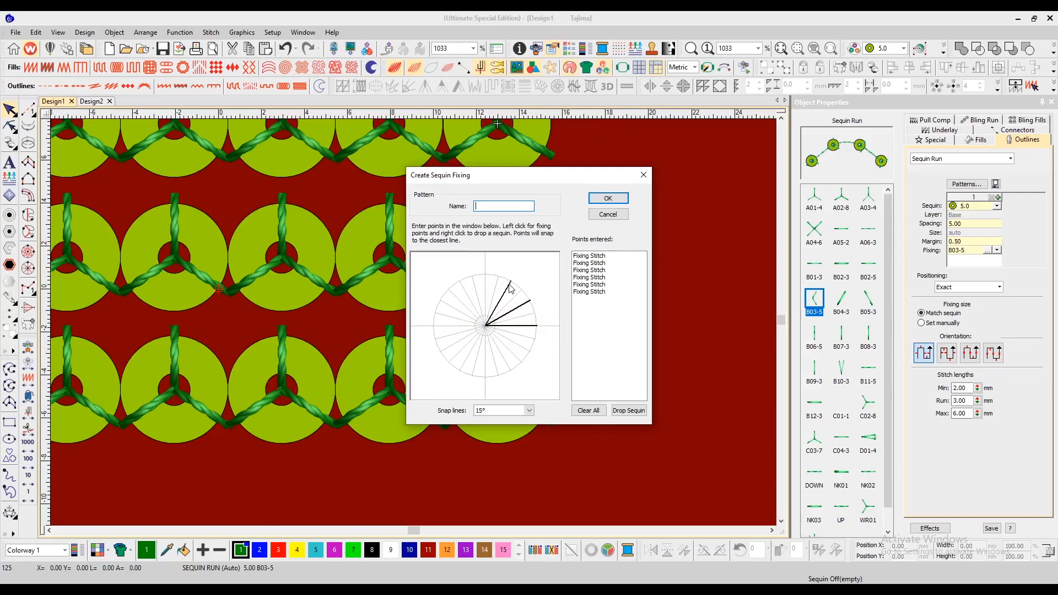
pyautogui.click(485, 327)
pyautogui.click(485, 275)
pyautogui.click(486, 327)
# Step: Add fixing stitch spokes at 120°, 150° and 180°, returning to the centre after each
pyautogui.click(448, 290)
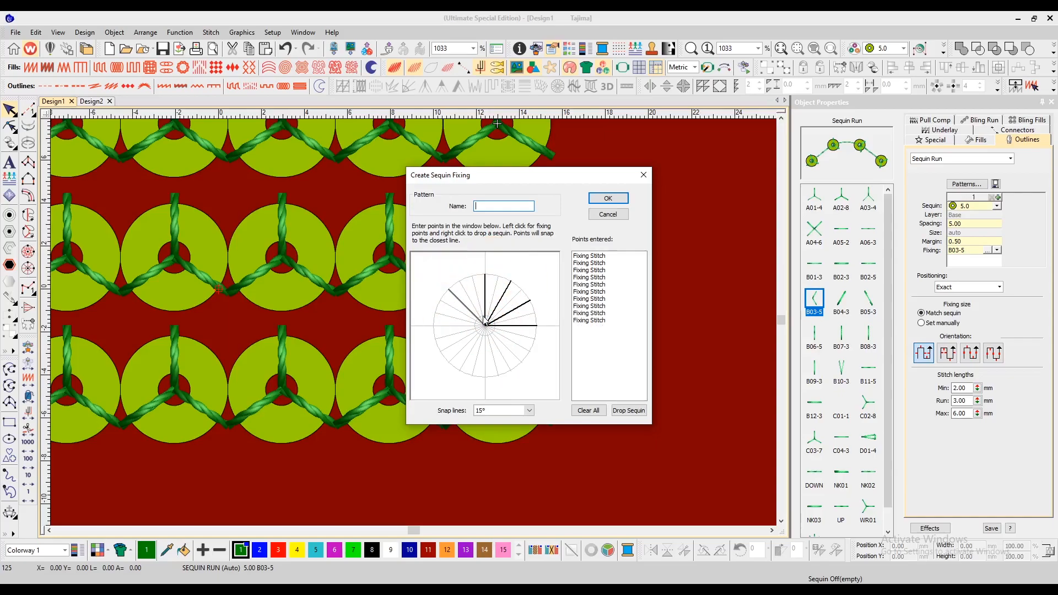
pyautogui.press('BackSpace')
pyautogui.click(459, 286)
pyautogui.click(485, 325)
pyautogui.click(440, 300)
pyautogui.click(485, 326)
pyautogui.click(435, 326)
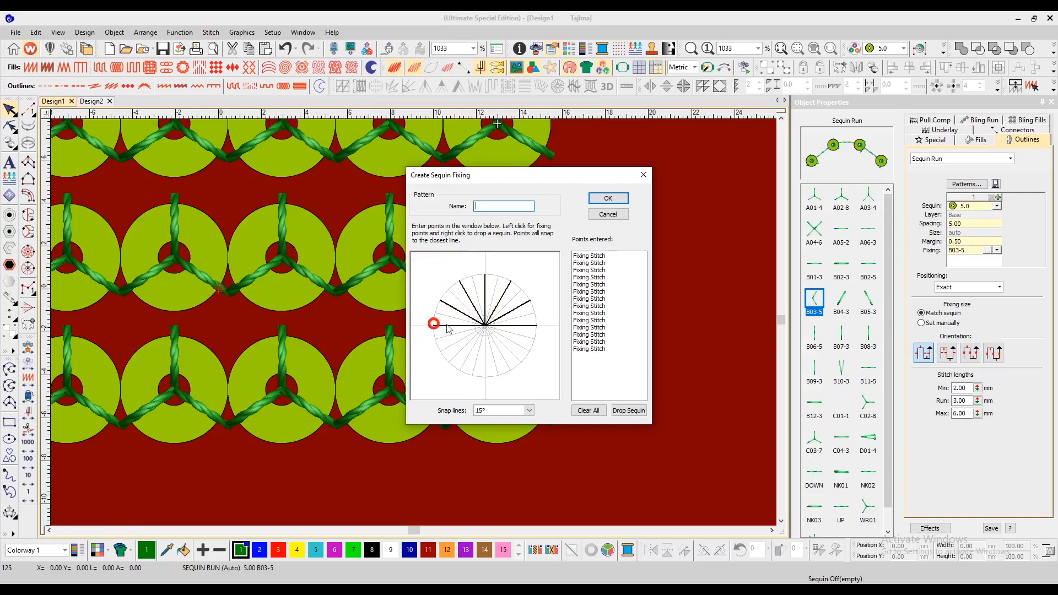
pyautogui.click(485, 326)
# Step: Insert a drop-sequin point at the start of the fixing point sequence
pyautogui.moveTo(499, 179); pyautogui.dragTo(538, 194)
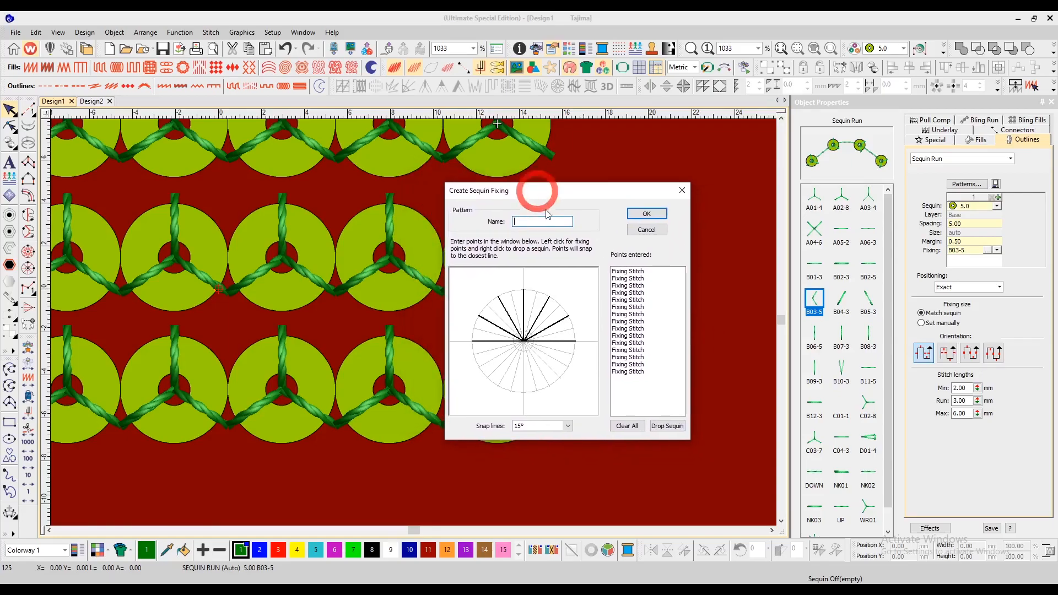
pyautogui.click(667, 427)
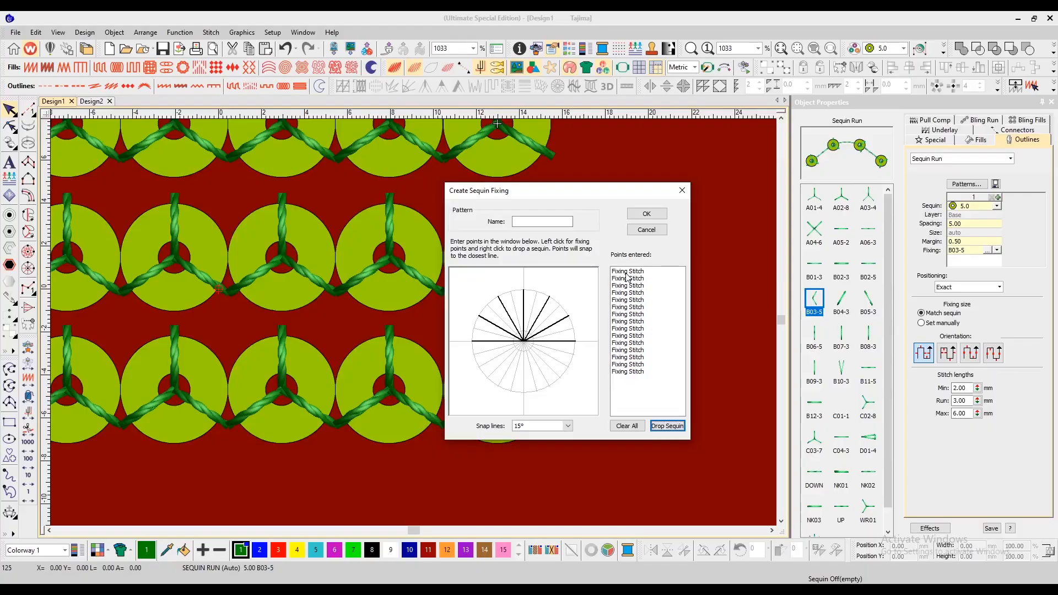
pyautogui.click(627, 272)
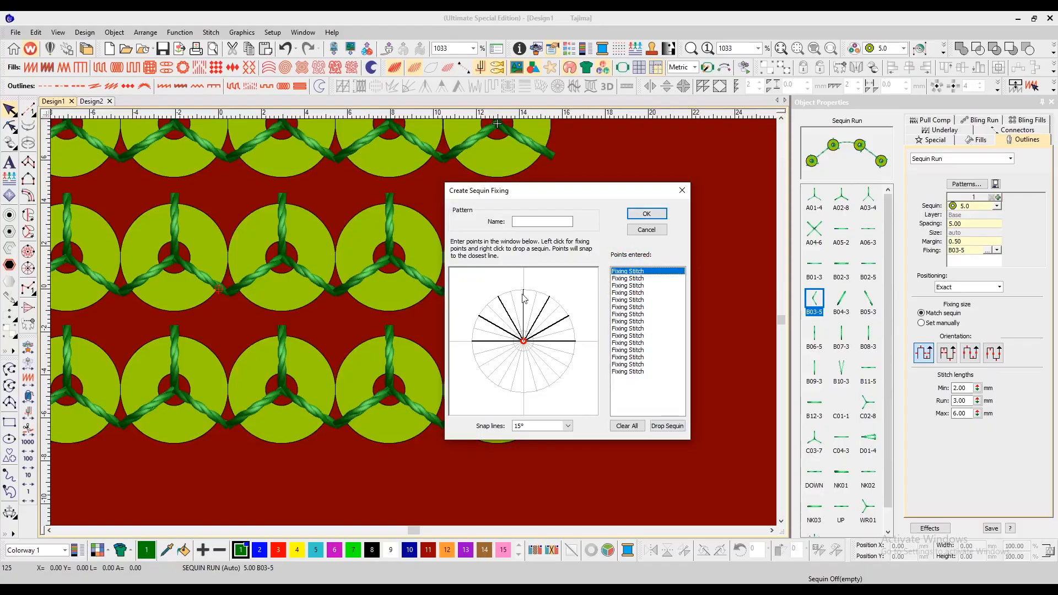
pyautogui.click(629, 278)
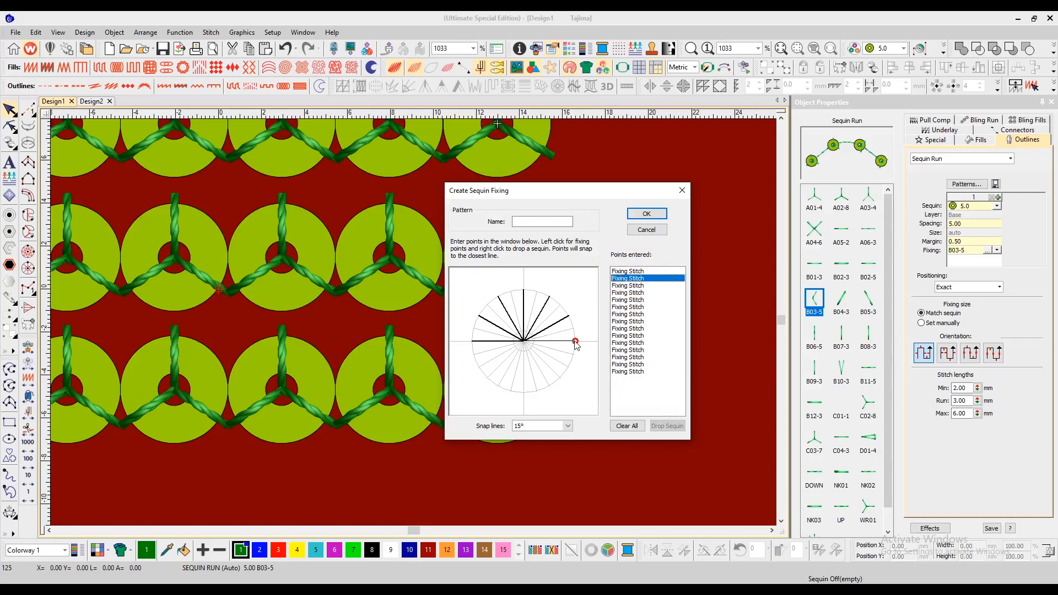
pyautogui.click(623, 271)
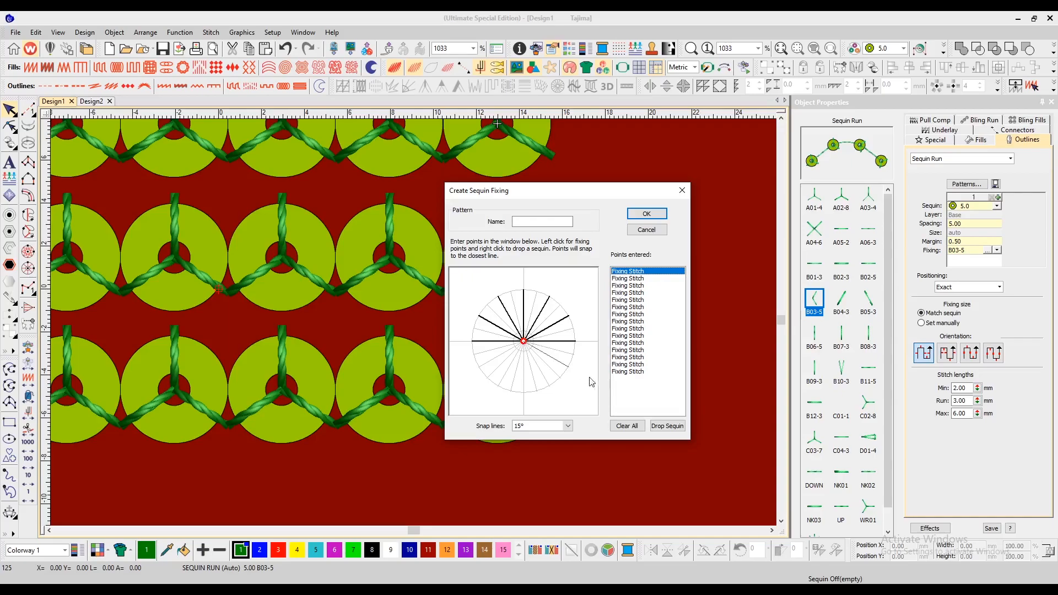
pyautogui.click(662, 427)
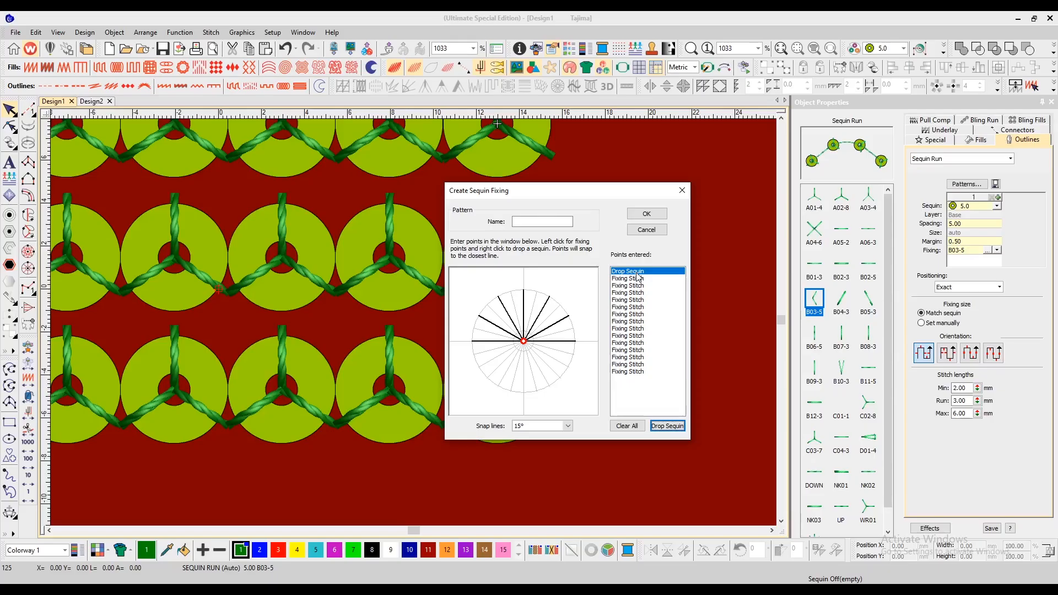
# Step: Name the fixing pattern Test1 and save it, acknowledging the confirmation
pyautogui.click(537, 222)
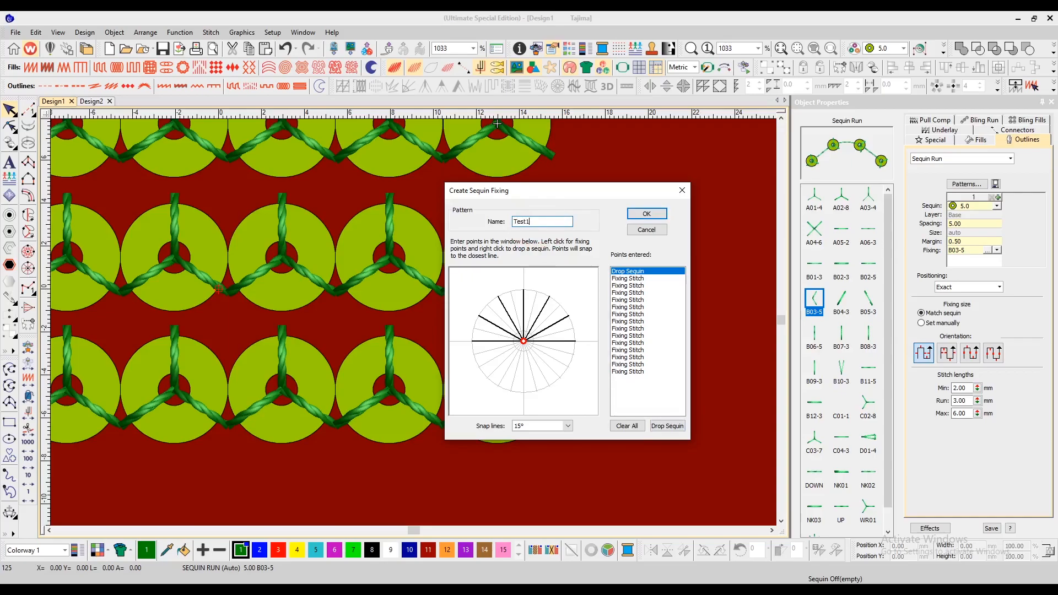
pyautogui.click(653, 216)
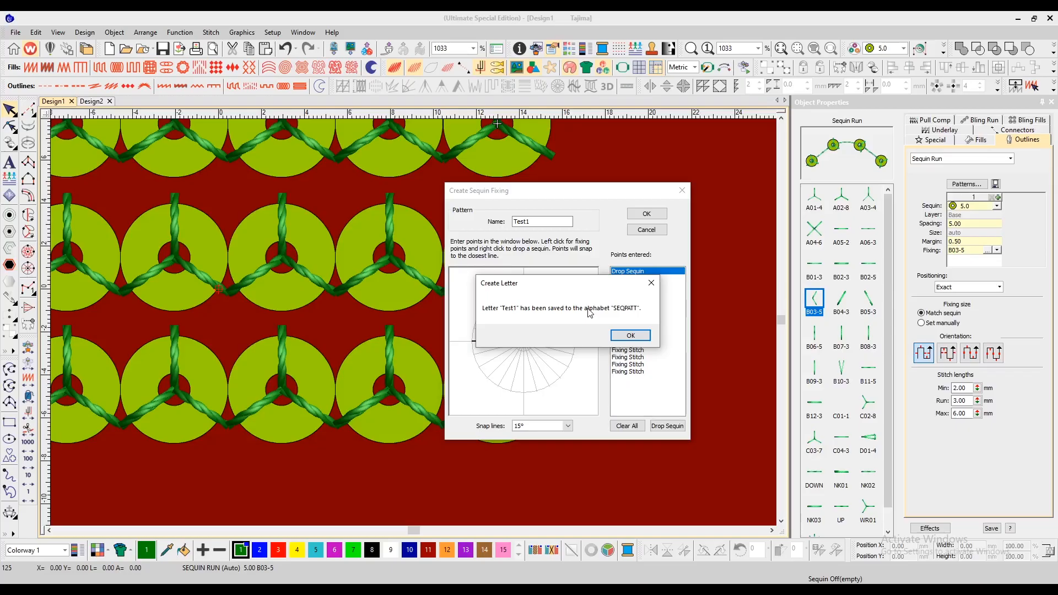
pyautogui.click(631, 335)
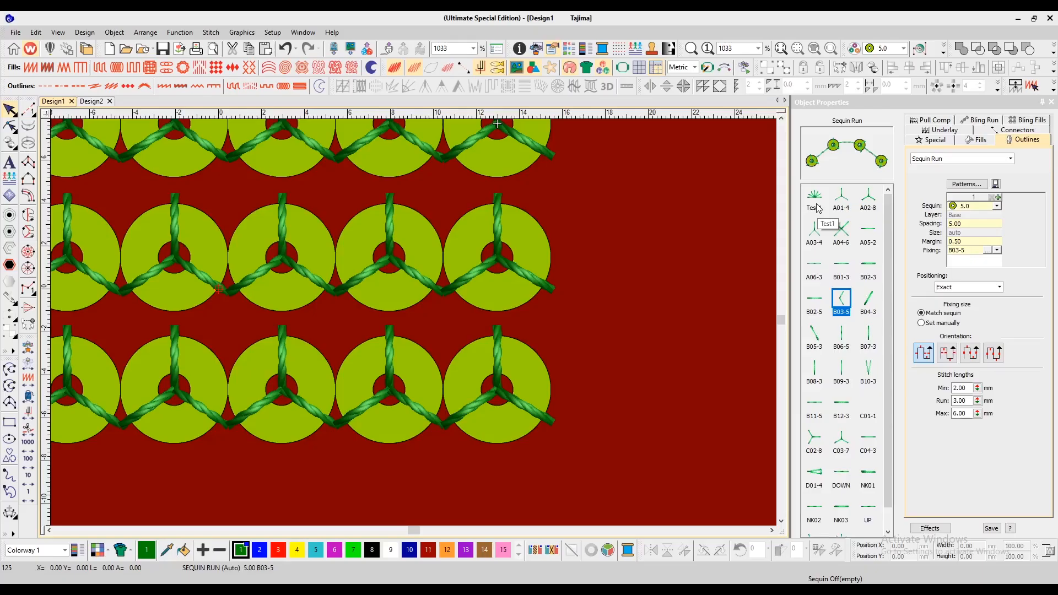
# Step: Select the top sequin run and apply the Test1 fixing pattern to it
pyautogui.press('-')
pyautogui.click(448, 236)
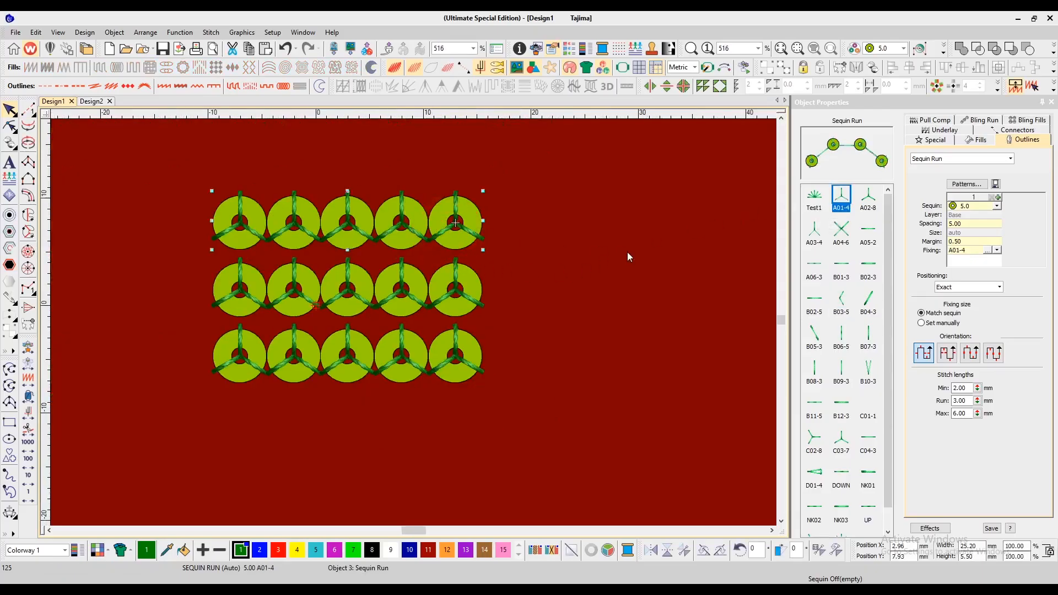
pyautogui.click(814, 202)
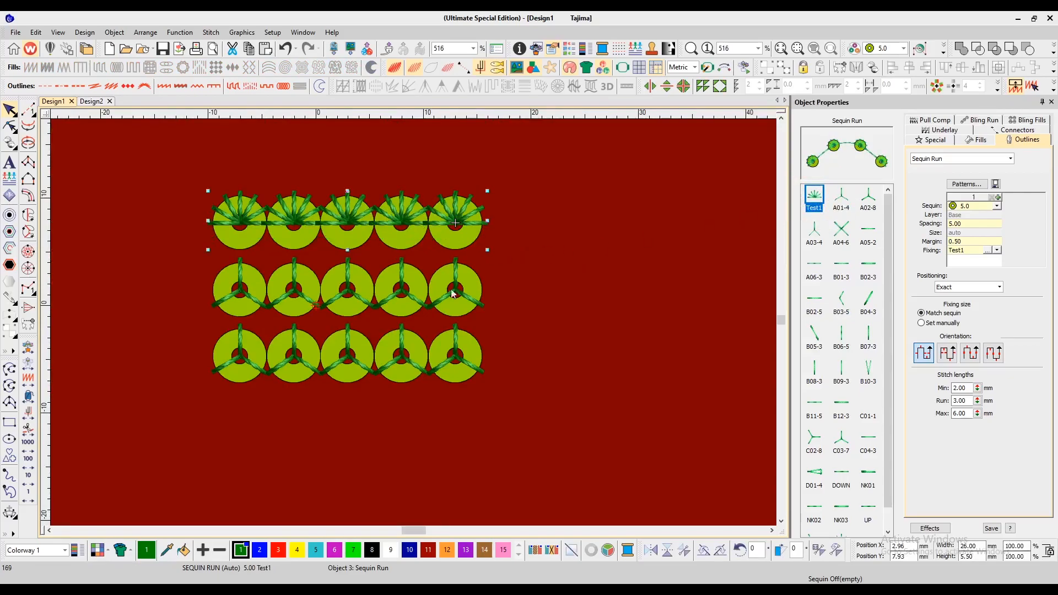
# Step: Select the middle sequin run, open Create Sequin Fixing, and clear the default pattern name
pyautogui.click(484, 303)
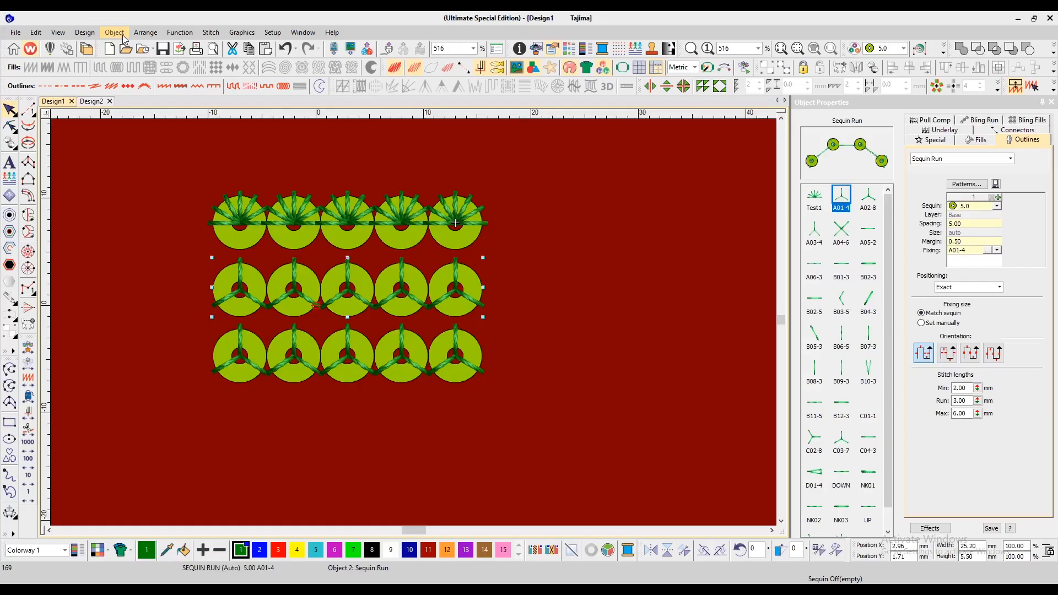
pyautogui.click(122, 34)
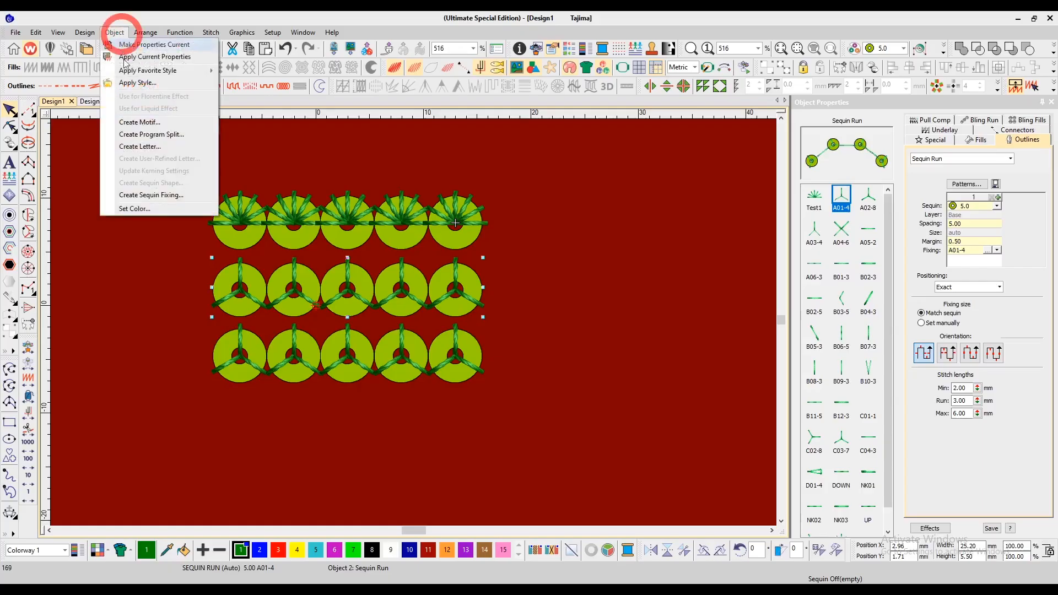
pyautogui.click(156, 197)
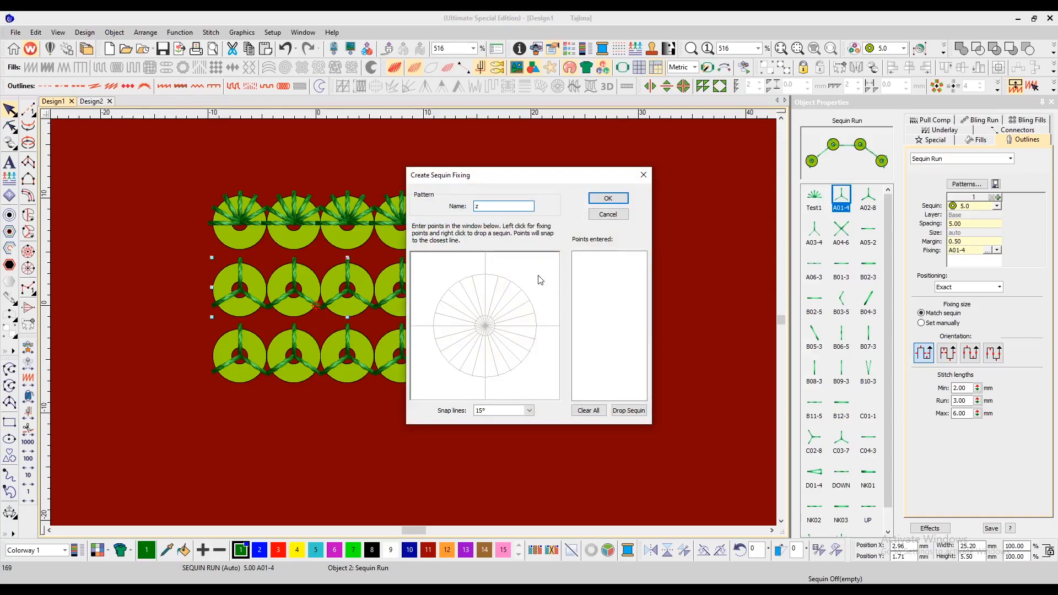
pyautogui.press('BackSpace')
# Step: Enter fixing stitches from the centre out to spokes in the upper-right quarter up to 90°, returning to the centre after each
pyautogui.click(485, 330)
pyautogui.click(537, 313)
pyautogui.click(486, 326)
pyautogui.click(522, 289)
pyautogui.click(486, 325)
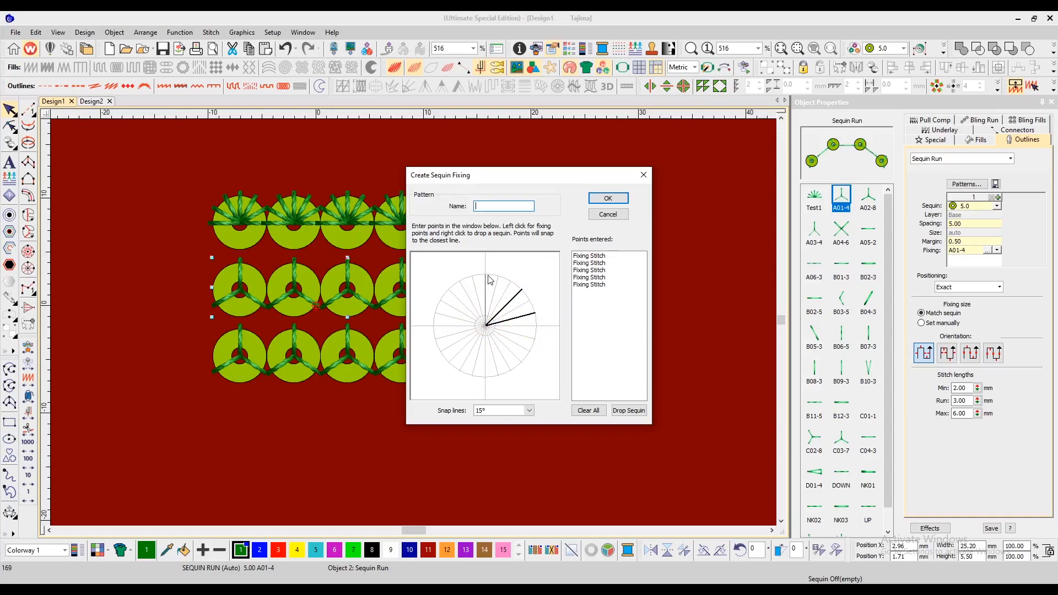
pyautogui.click(498, 277)
pyautogui.click(486, 325)
pyautogui.click(485, 274)
pyautogui.click(487, 325)
# Step: Add fixing spokes around the left half of the circle, from about 120° to 240°, returning to the centre after each
pyautogui.click(454, 290)
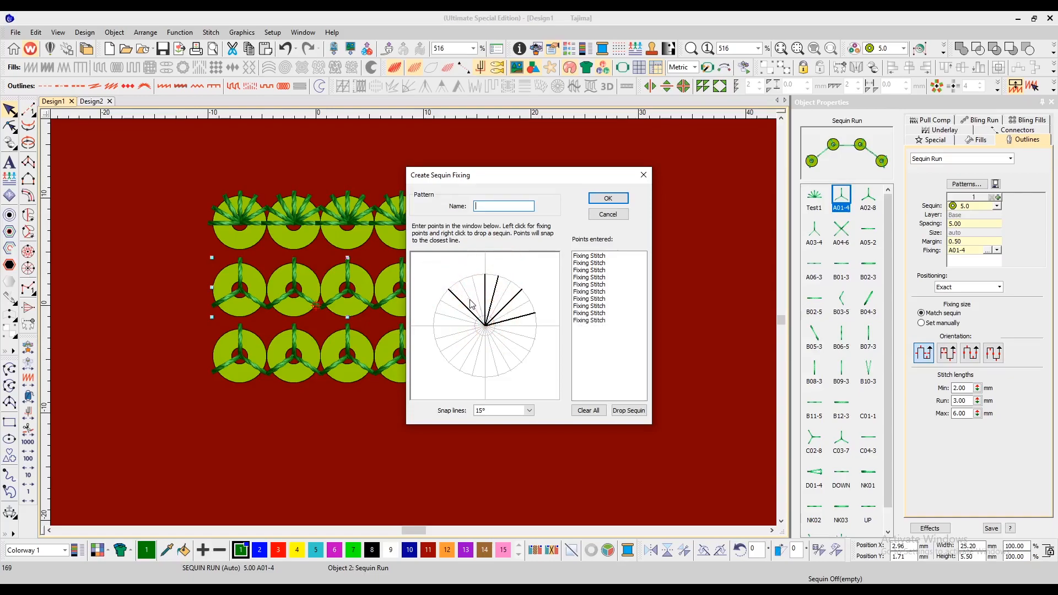
pyautogui.click(460, 281)
pyautogui.click(486, 325)
pyautogui.click(440, 301)
pyautogui.click(485, 325)
pyautogui.click(433, 326)
pyautogui.click(486, 326)
pyautogui.click(441, 352)
pyautogui.click(486, 326)
pyautogui.click(459, 370)
pyautogui.click(485, 325)
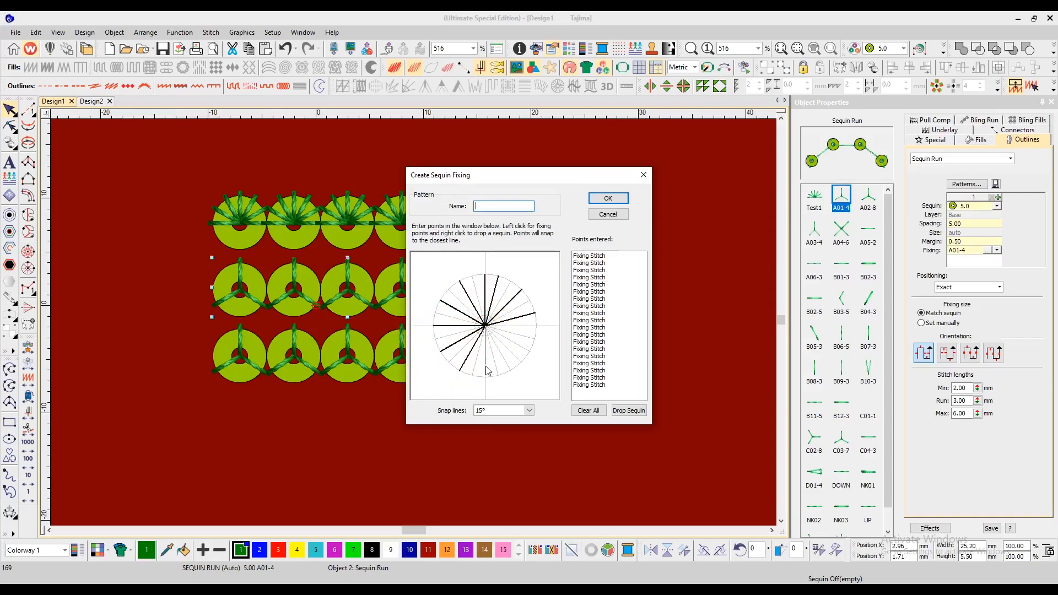
# Step: Add spokes at 270°, 300° and 330° back to the centre, then insert a drop-sequin point at the sequence start
pyautogui.click(485, 376)
pyautogui.click(485, 326)
pyautogui.click(508, 369)
pyautogui.click(486, 328)
pyautogui.click(530, 351)
pyautogui.click(486, 325)
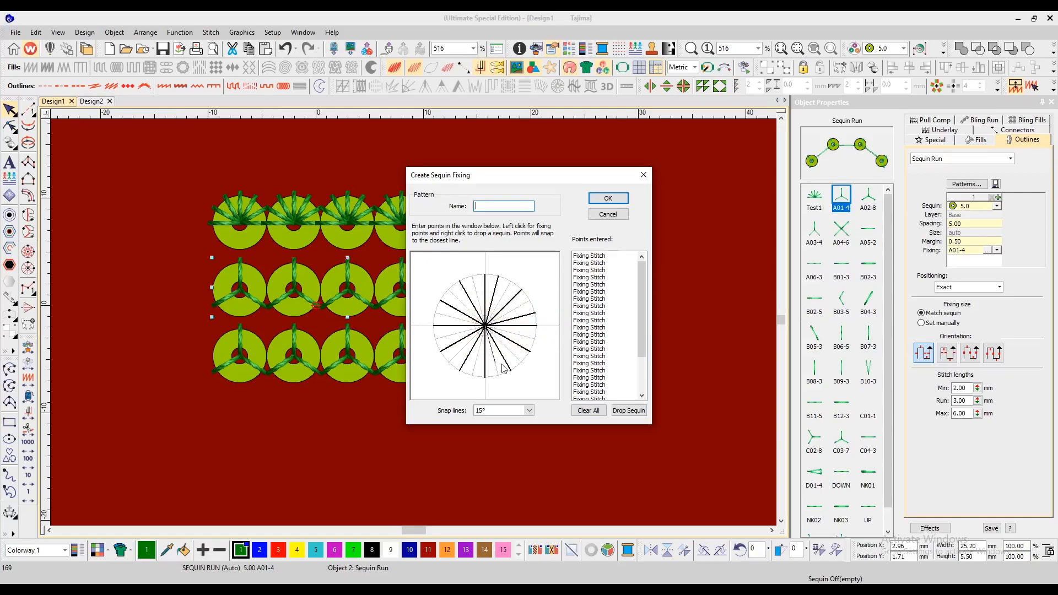
pyautogui.click(587, 257)
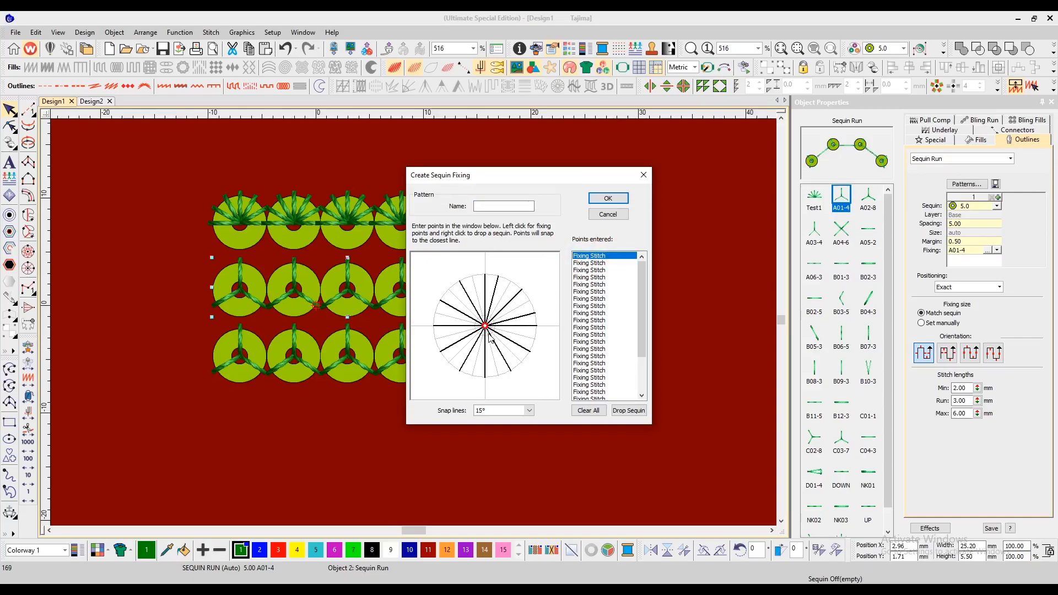
pyautogui.click(628, 414)
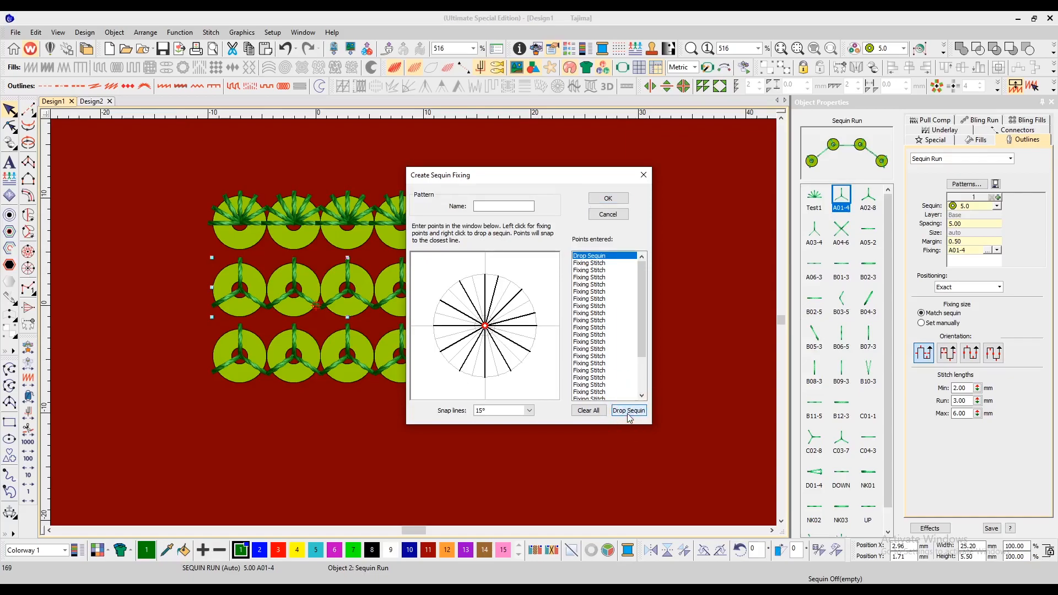
# Step: Save the pattern as test2 and apply the test2 fixing to the middle sequin run
pyautogui.click(507, 207)
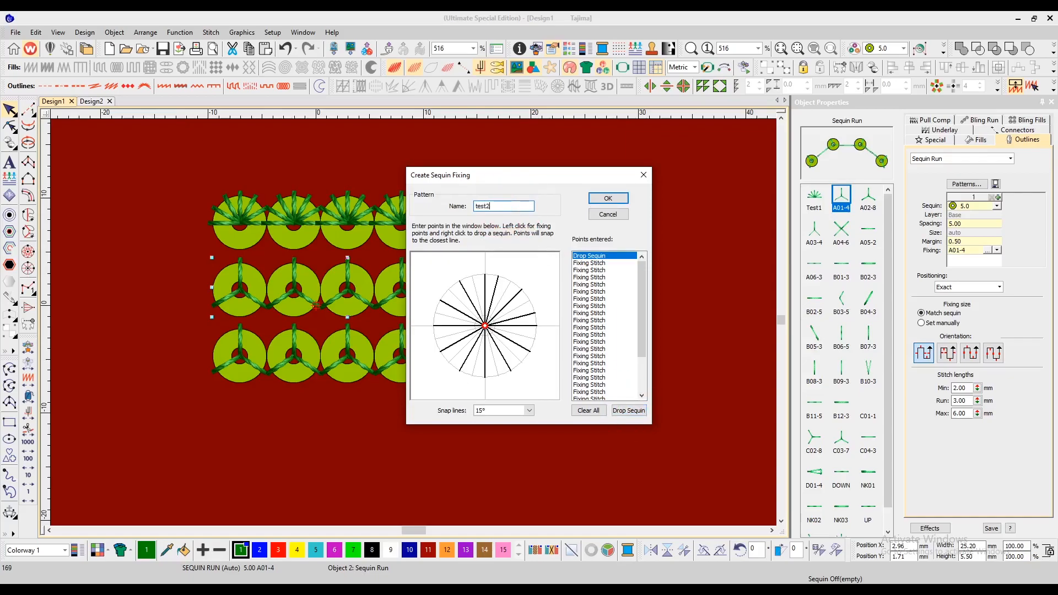
pyautogui.click(607, 199)
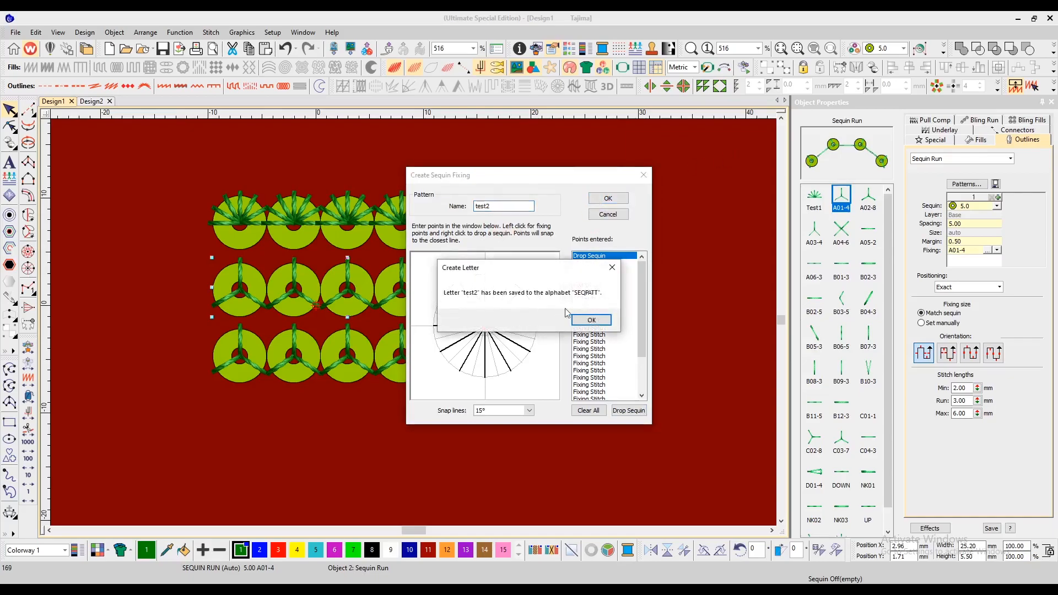
pyautogui.click(591, 320)
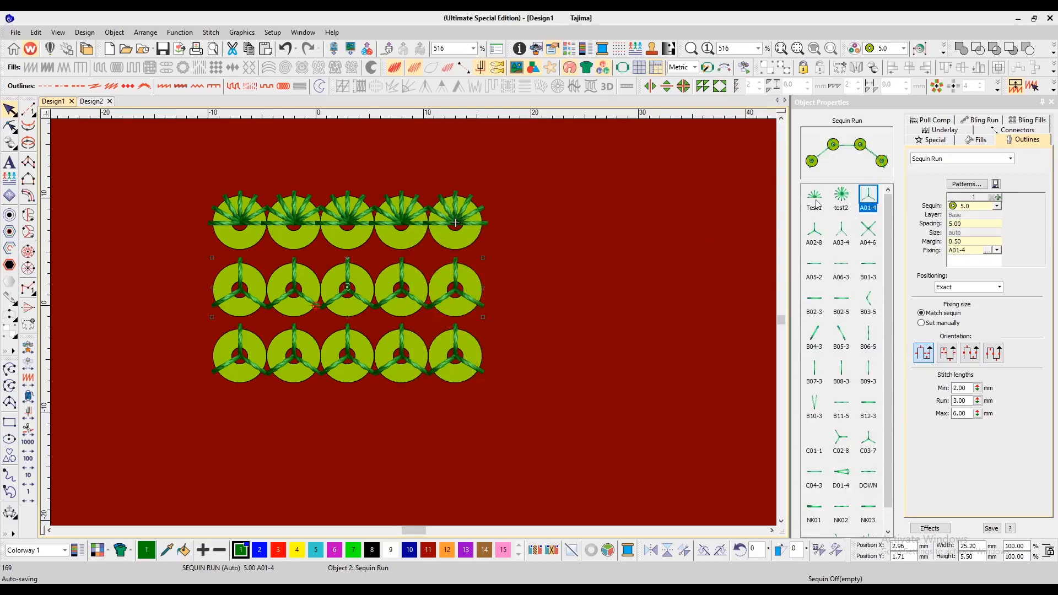
pyautogui.click(841, 196)
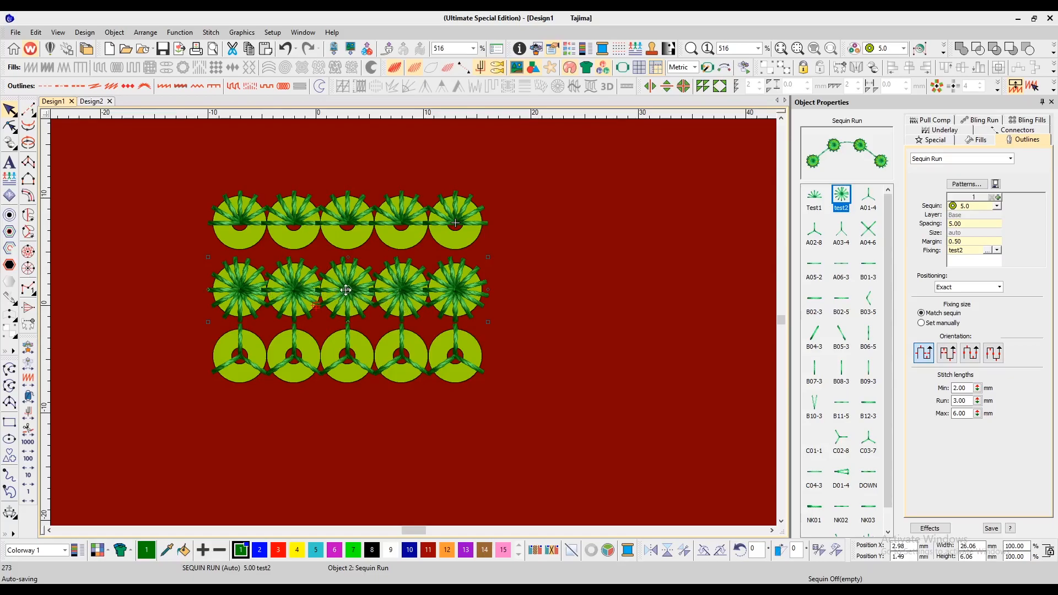
# Step: Select the bottom sequin run and delete it
pyautogui.click(398, 358)
pyautogui.press('Delete')
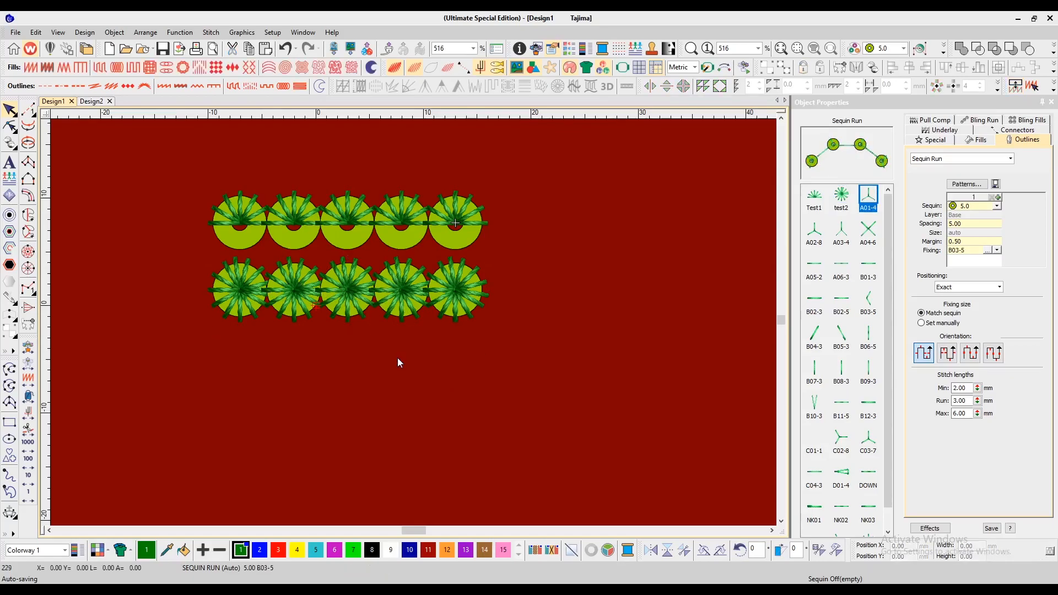
# Step: Set the top sequin run's spacing to 3
pyautogui.press('0')
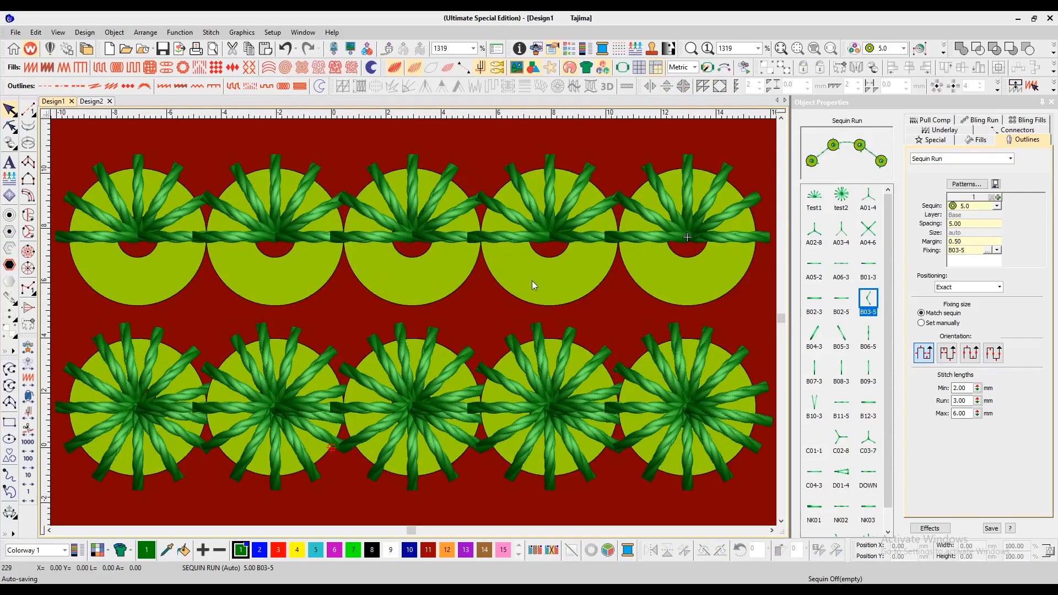
pyautogui.click(506, 237)
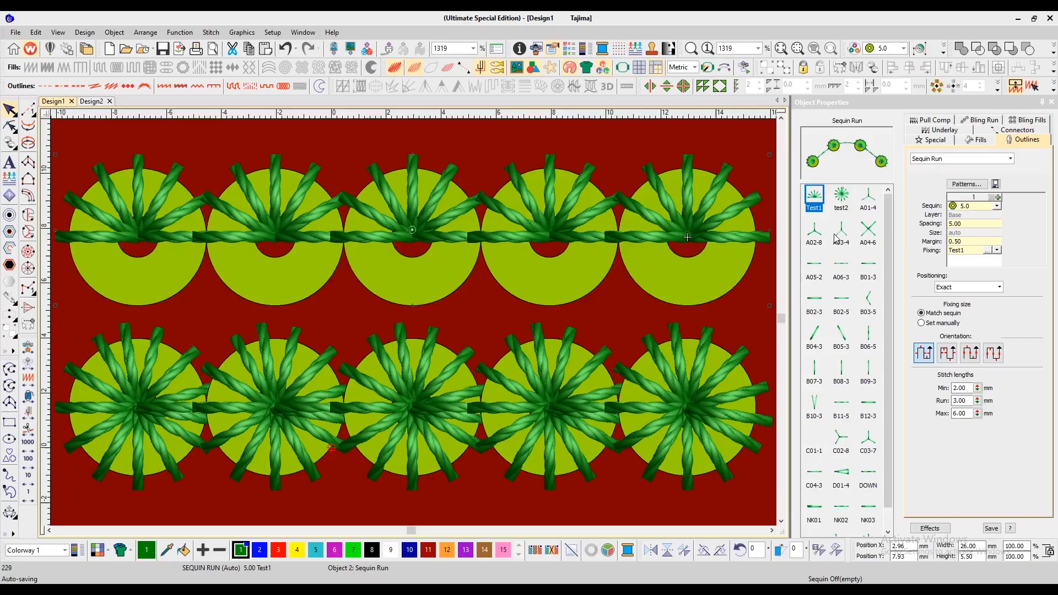
pyautogui.click(987, 250)
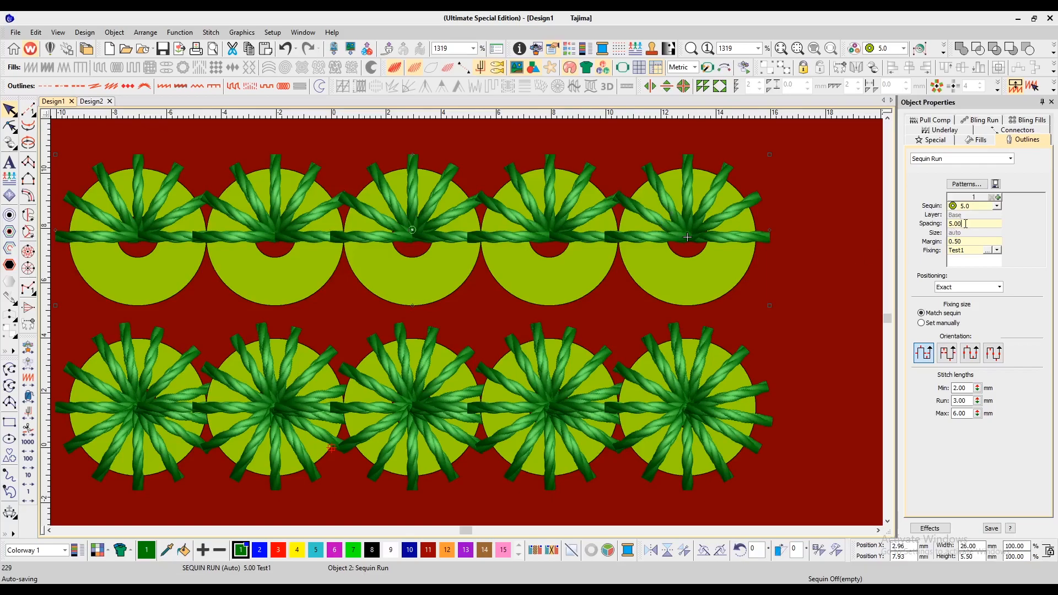
pyautogui.moveTo(965, 226); pyautogui.dragTo(954, 225)
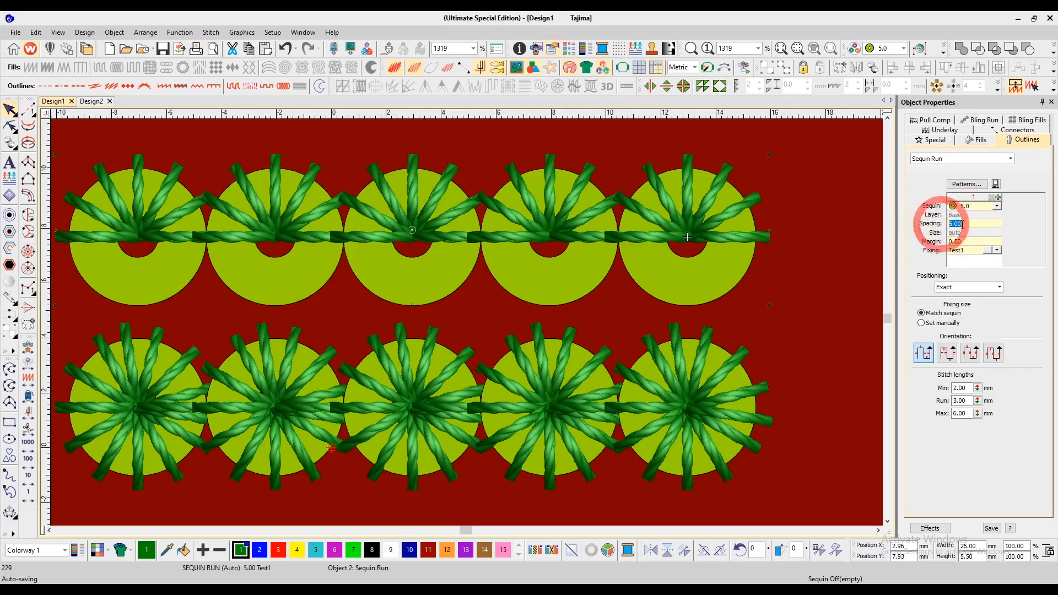
pyautogui.write('3')
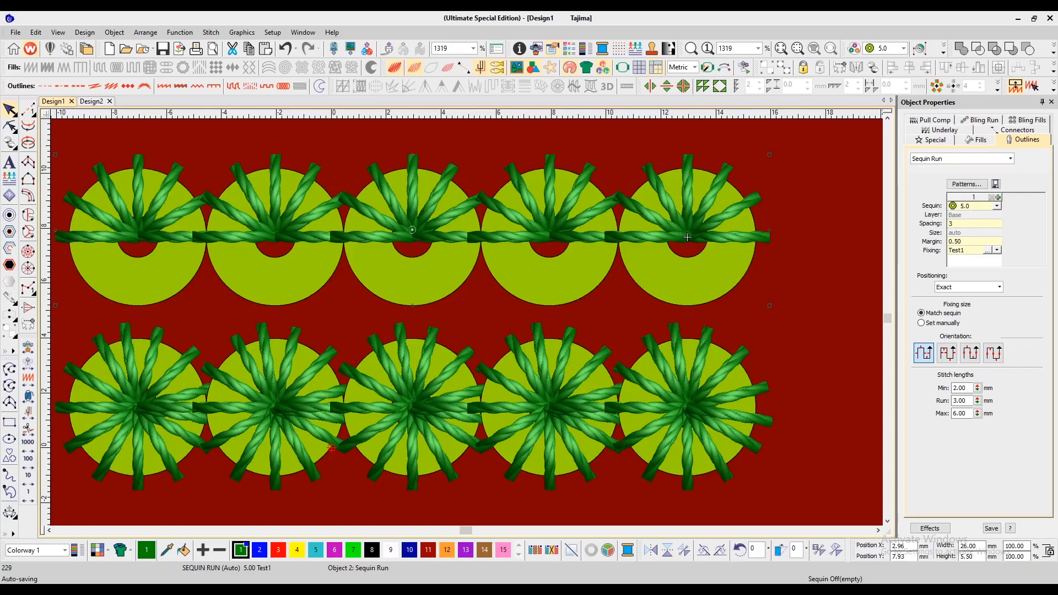
pyautogui.press('Return')
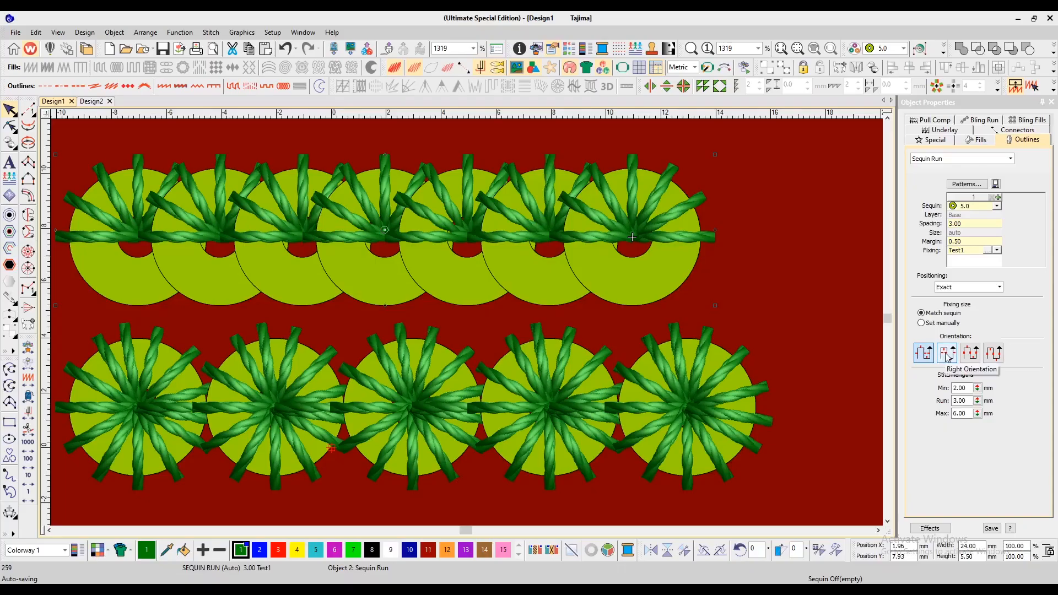
# Step: Preview each orientation option on the top sequin run, ending on the first orientation
pyautogui.click(947, 356)
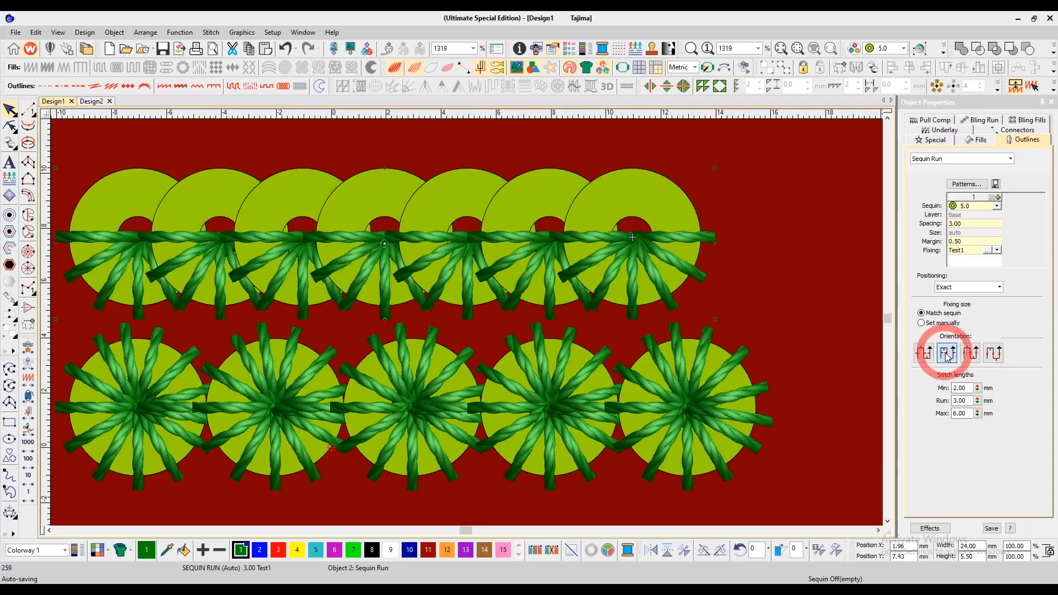
pyautogui.click(979, 357)
pyautogui.click(993, 353)
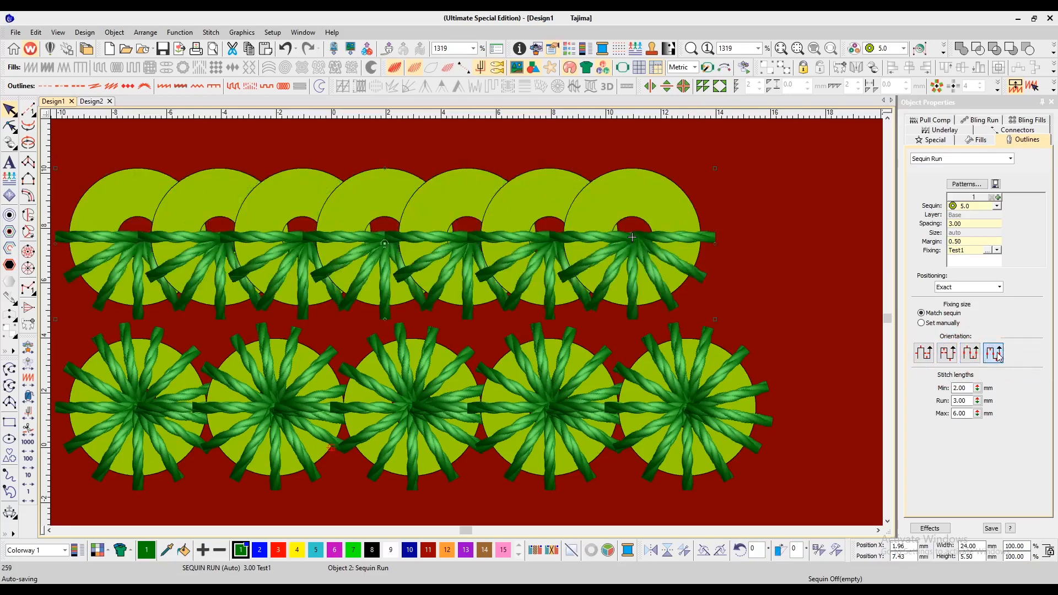
pyautogui.click(923, 353)
pyautogui.click(953, 356)
pyautogui.click(915, 353)
# Step: Set the middle sequin run's spacing to 3, then undo the change
pyautogui.click(779, 304)
pyautogui.click(597, 412)
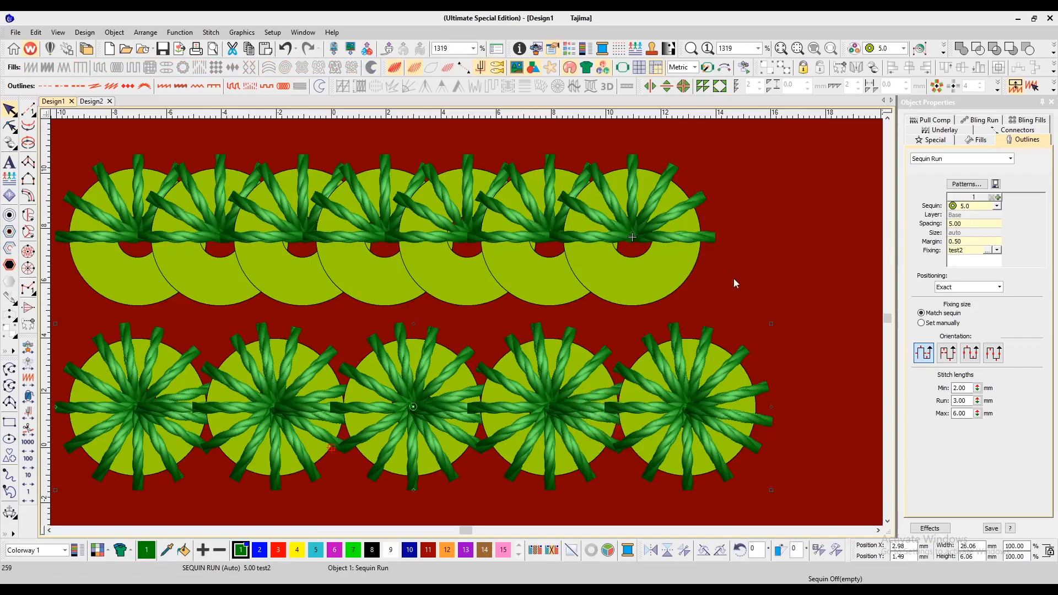
pyautogui.doubleClick(968, 223)
pyautogui.write('3')
pyautogui.press('Return')
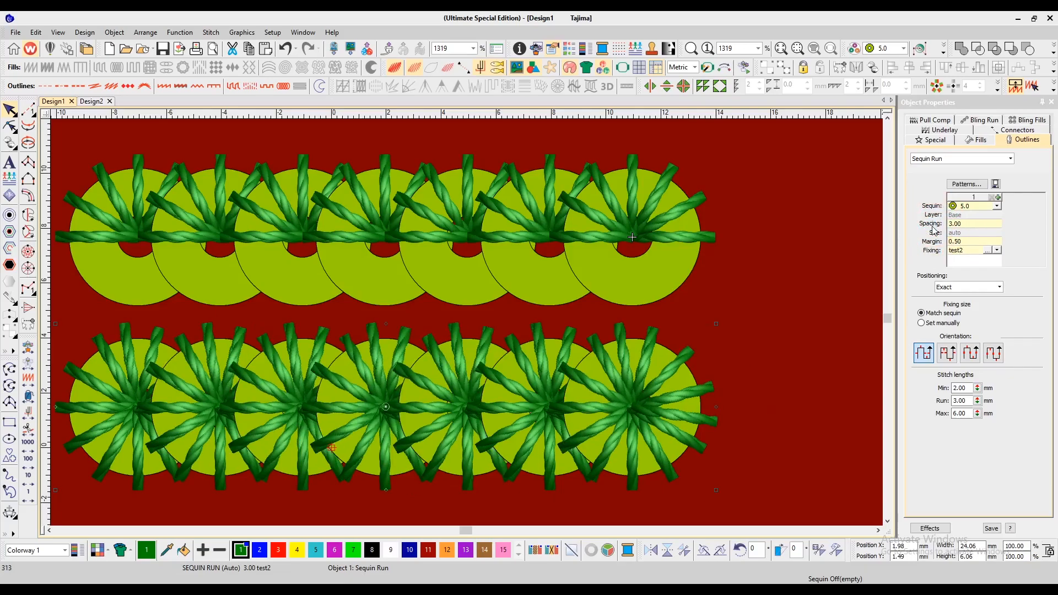
pyautogui.hotkey('ctrl', 'z')
# Step: Choose Test1 as the current fixing pattern with no object selected
pyautogui.click(986, 250)
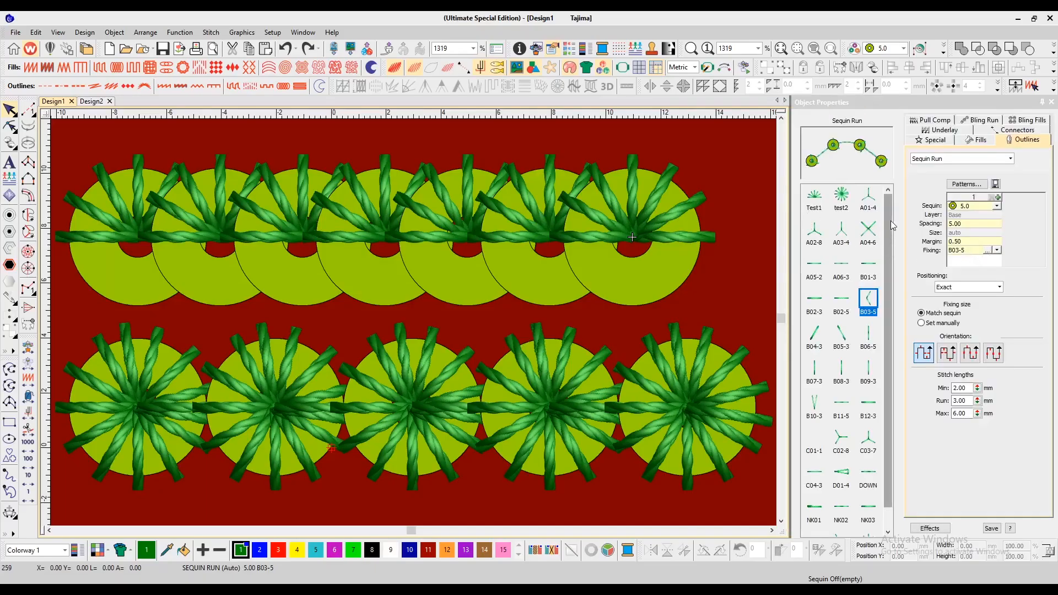
pyautogui.click(817, 199)
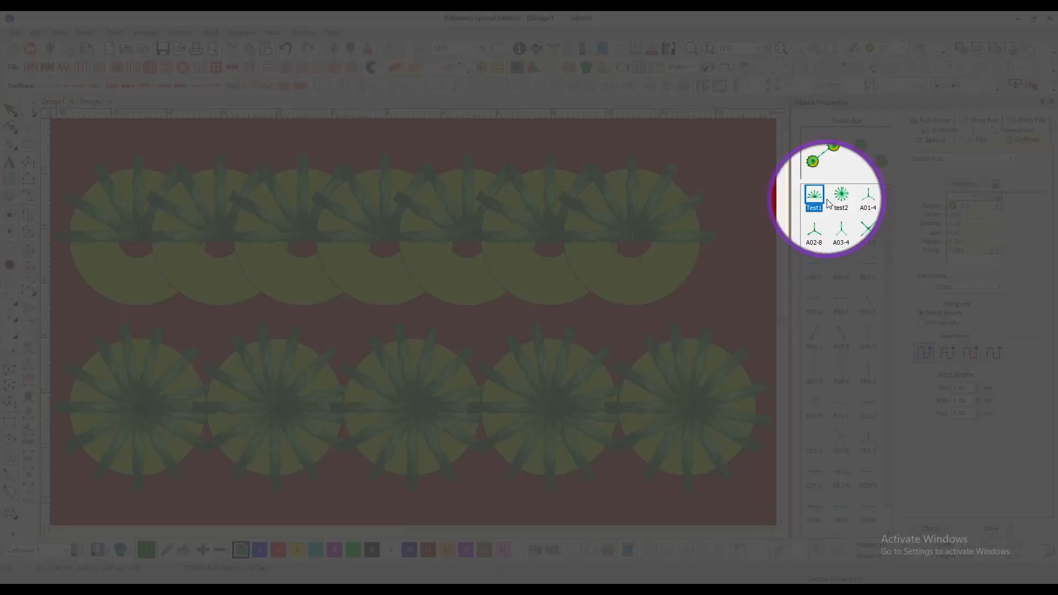
# Step: Open Manage Sequin Fixing, select the Test1 fixing, and cancel the dialog
pyautogui.click(275, 34)
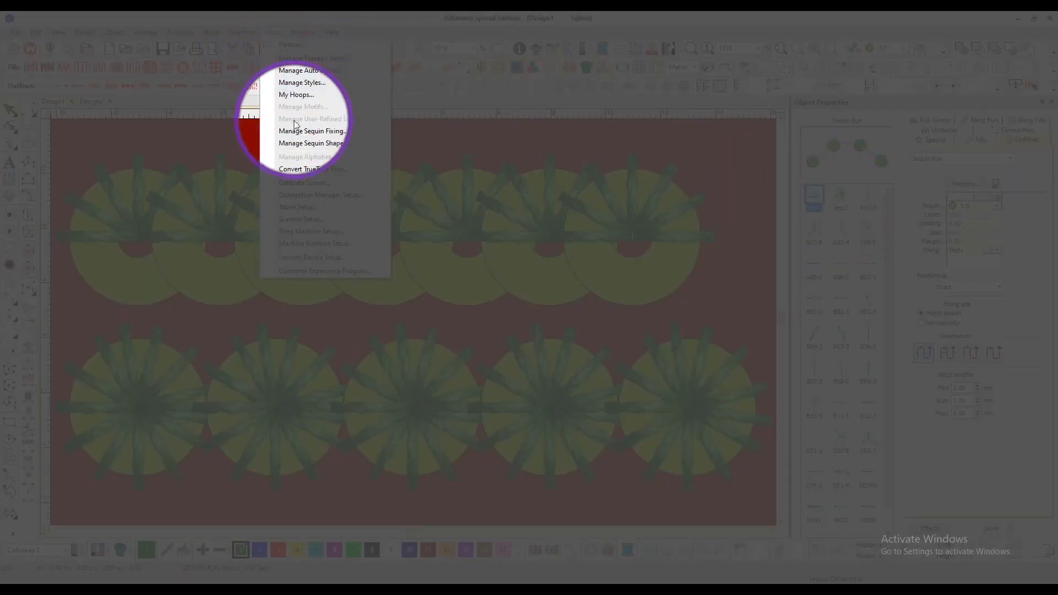
pyautogui.click(329, 132)
pyautogui.click(532, 294)
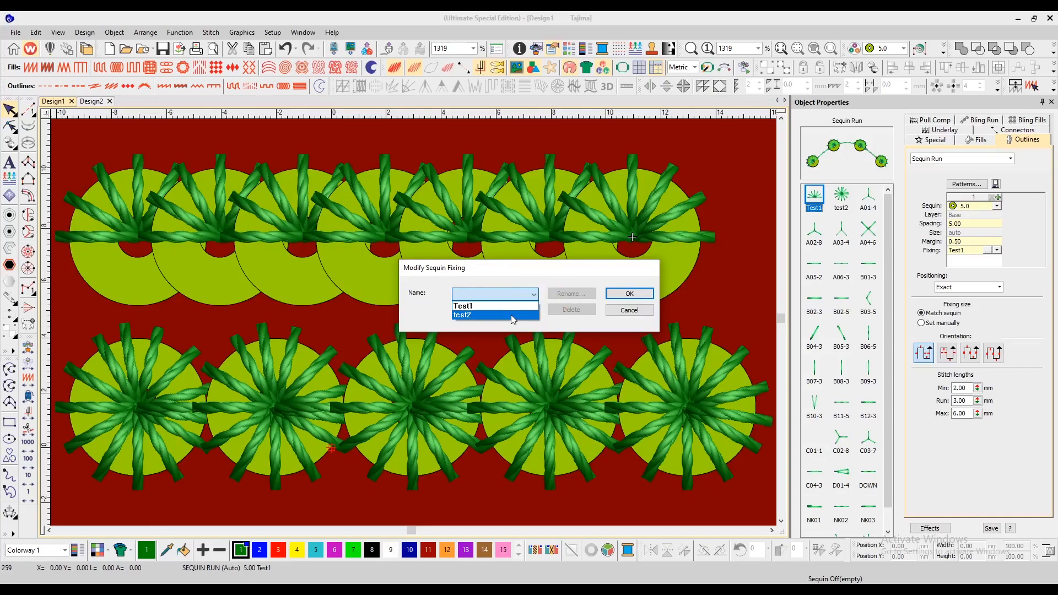
pyautogui.click(503, 305)
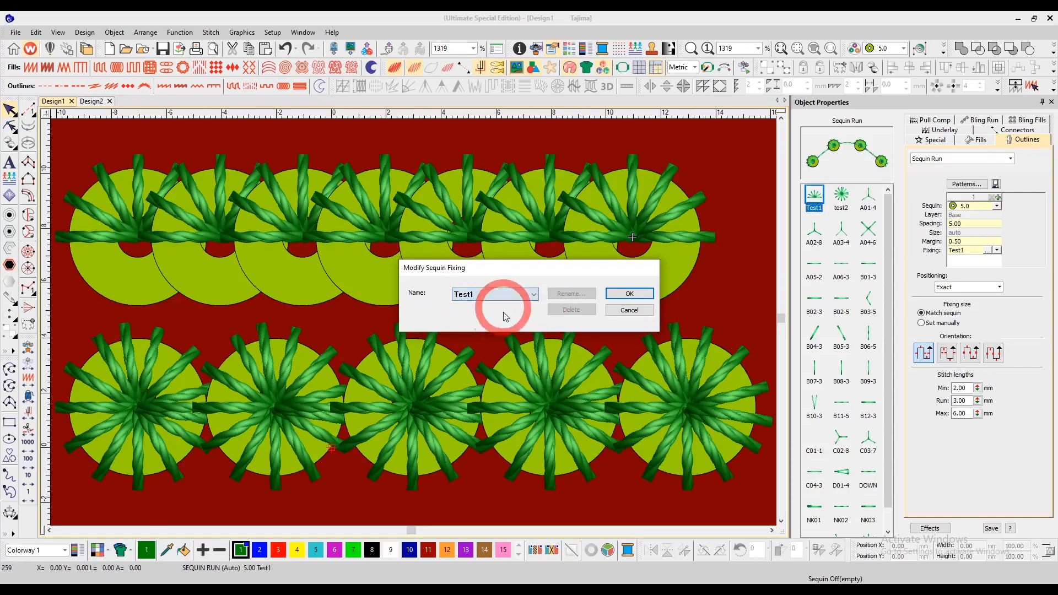
pyautogui.click(629, 311)
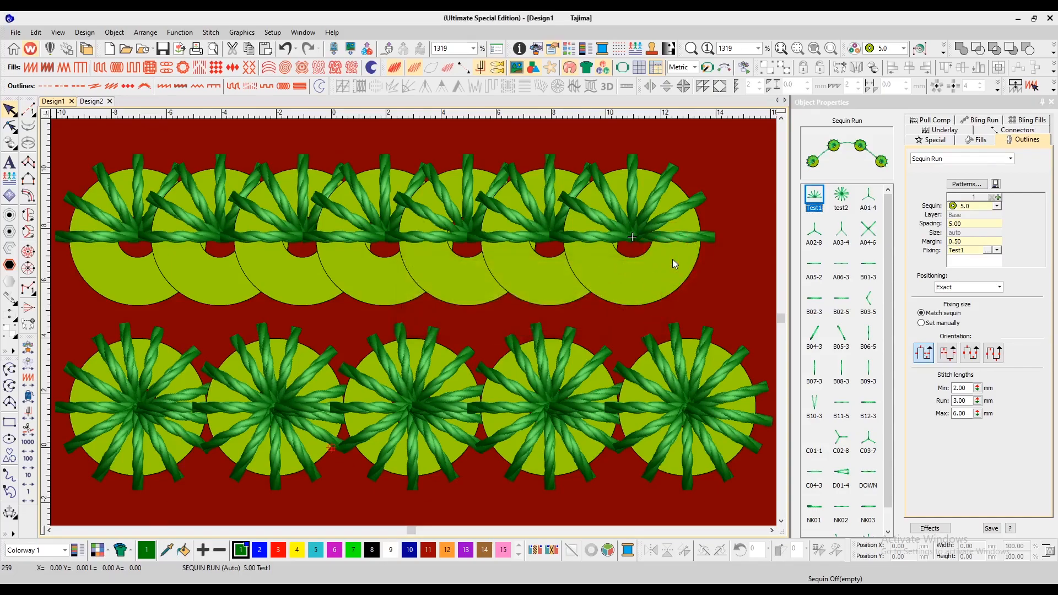
pyautogui.hotkey('shift', 'z')
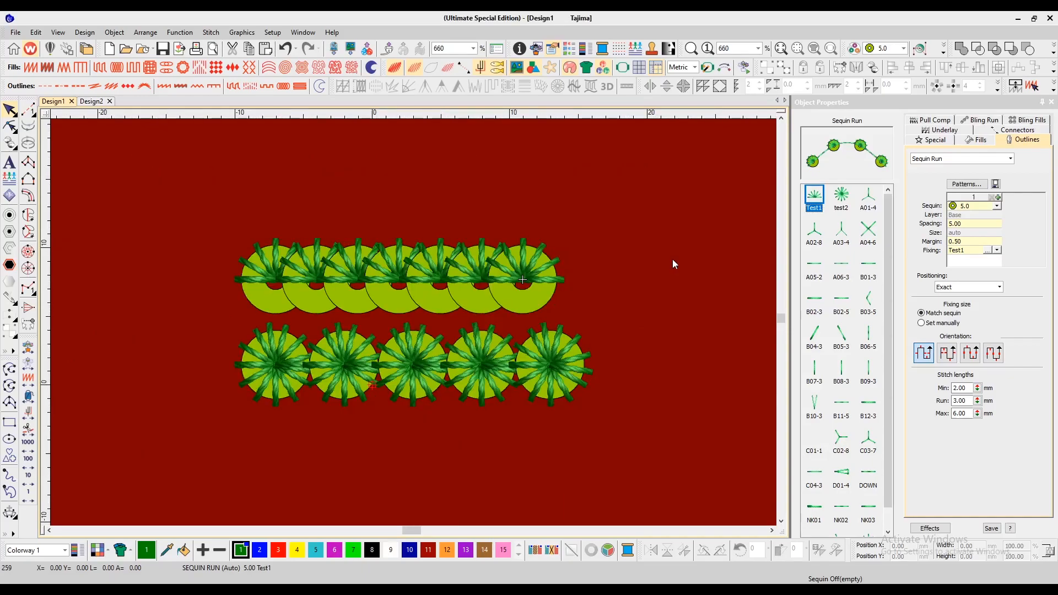